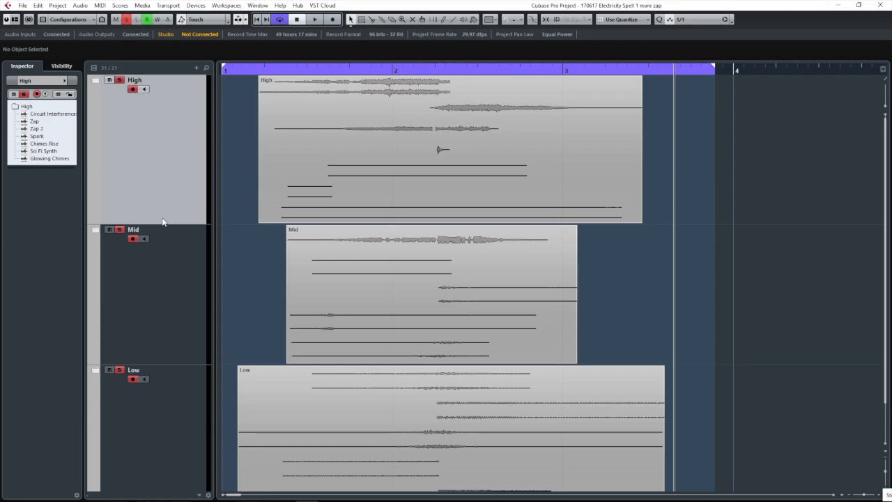
- Clear the solo on the Mid and Low folder tracks and play the High group alone from the start
left_click(119, 229)
left_click(109, 230)
left_click(119, 370)
left_click_drag(254, 69, 231, 71)
key("space")
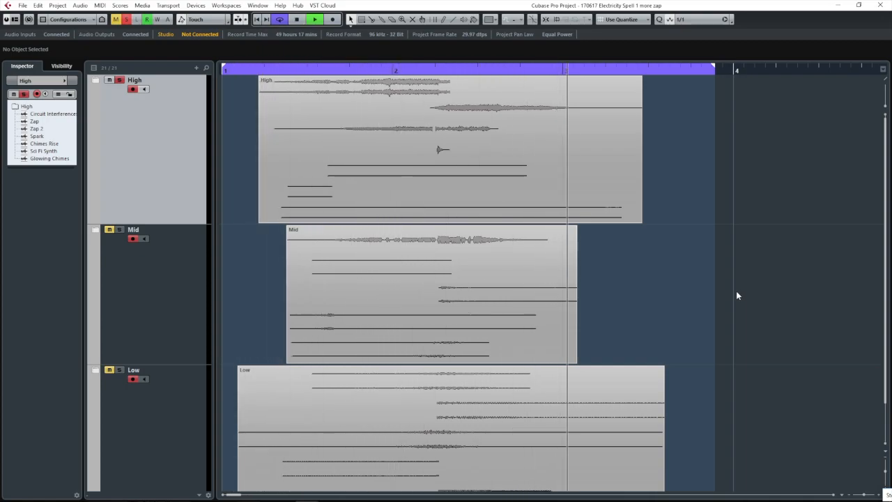
key("space")
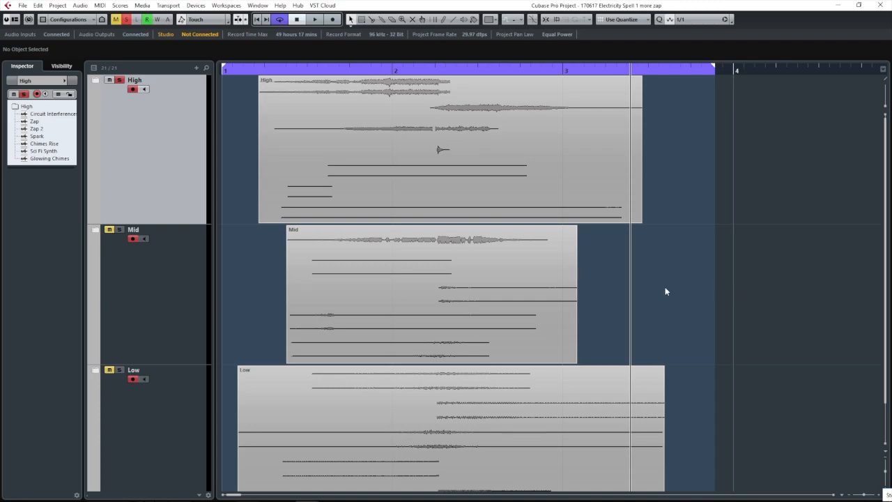
- Expand the High folder, solo only its Circuit Interferences track, and play that track back
left_click(95, 82)
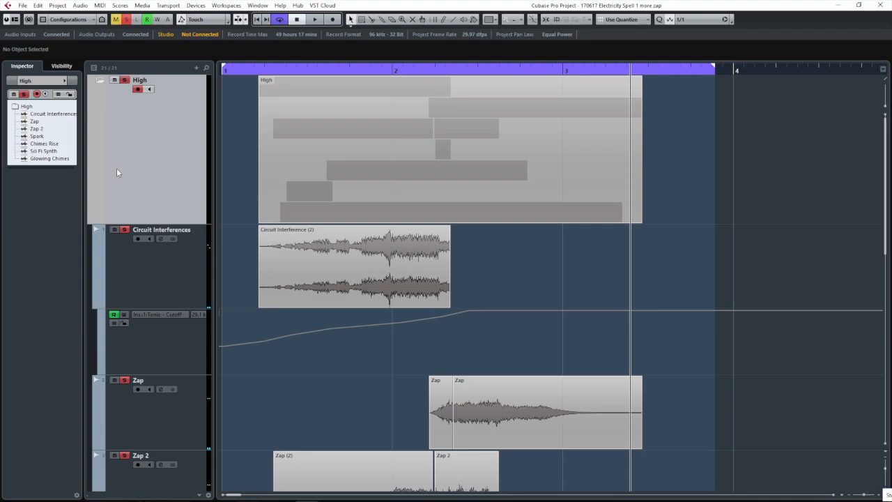
left_click(124, 81)
left_click(124, 230)
key("space")
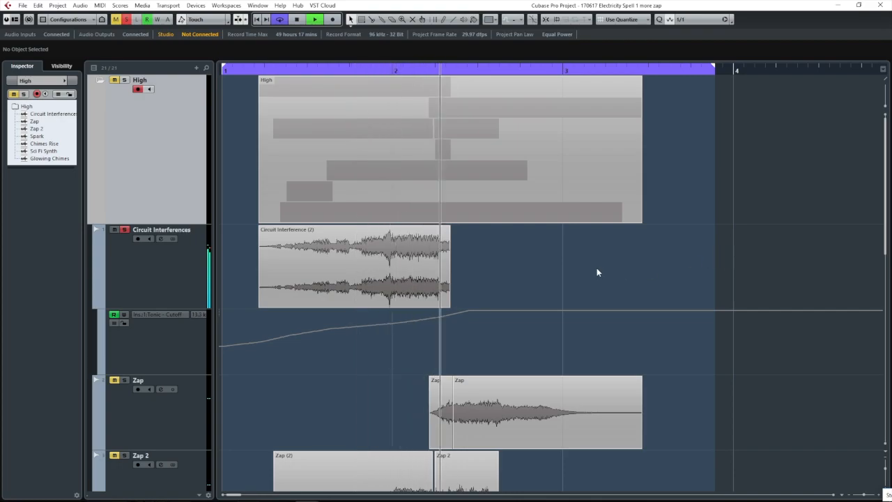
key("space")
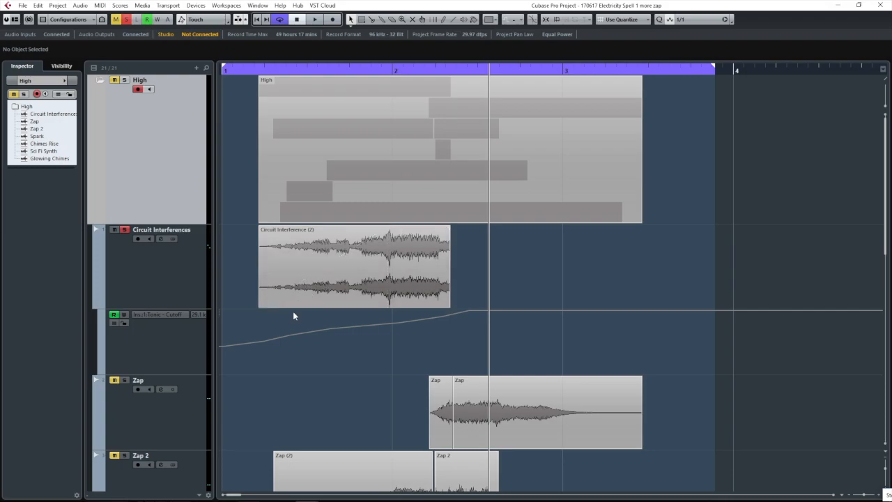
- Open the Tonic insert on Circuit Interferences, play the track to watch the automated filter cutoff, and close the plug-in
left_click(167, 277)
double_click(26, 149)
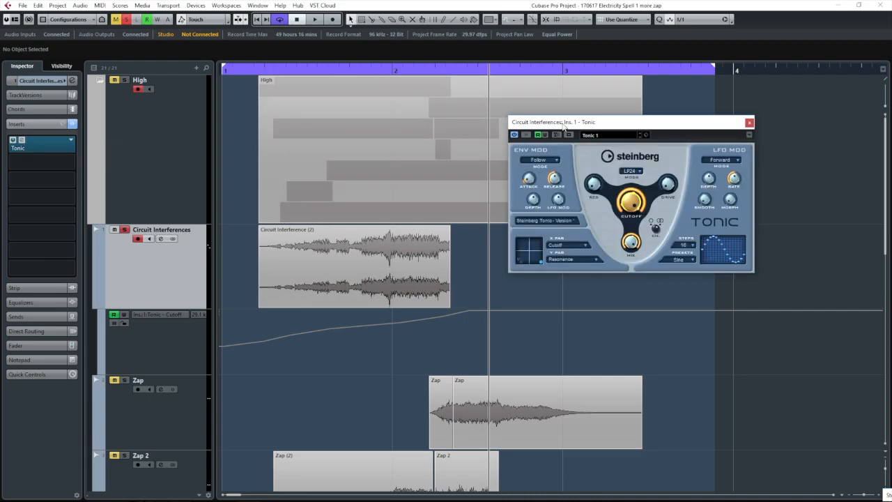
left_click_drag(563, 124, 524, 110)
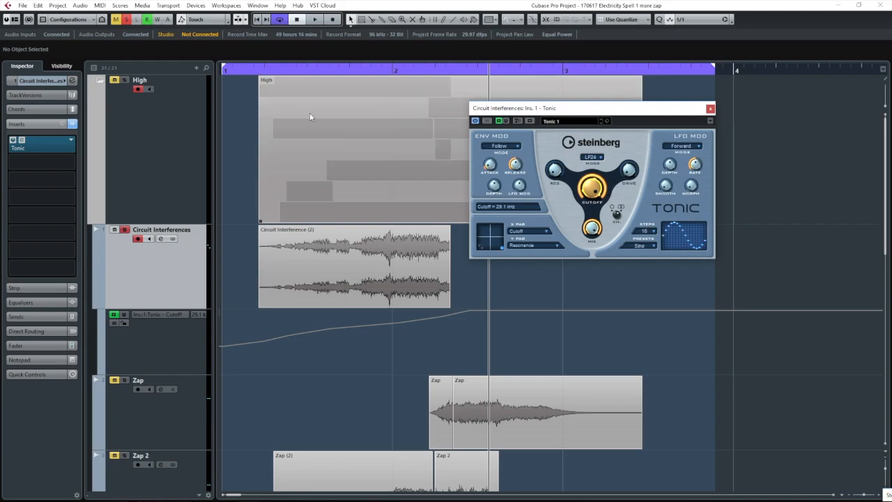
key("space")
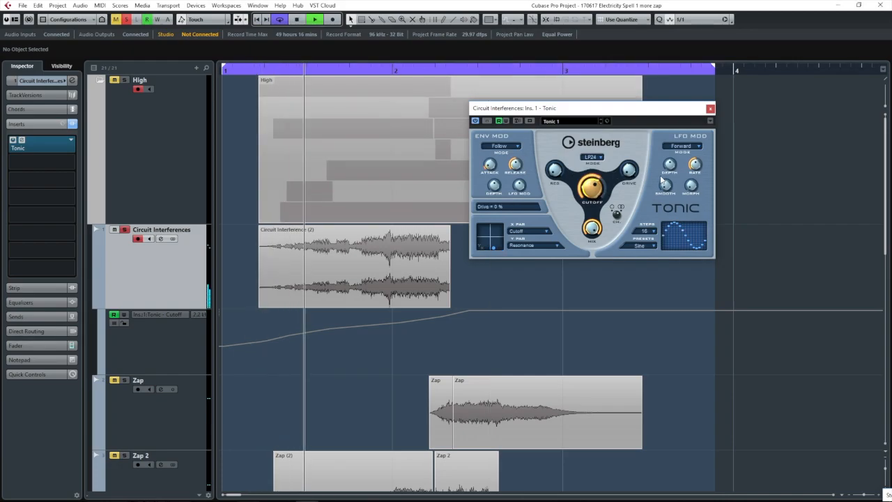
key("space")
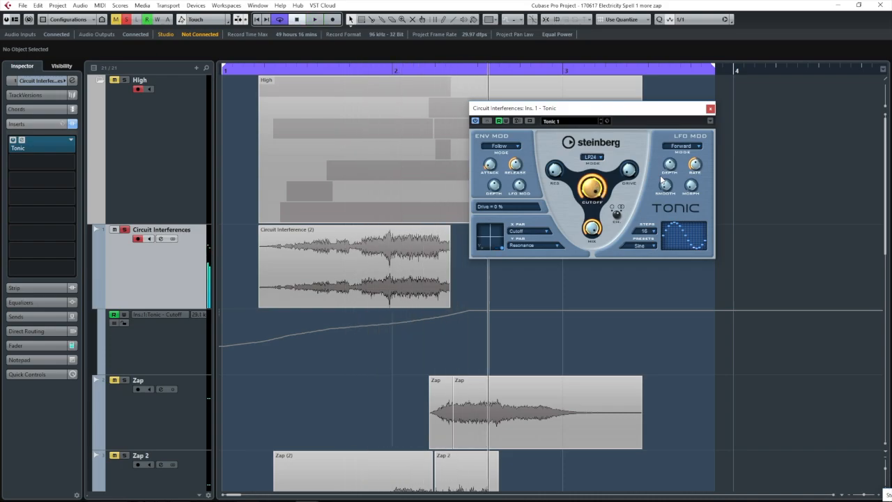
left_click(710, 108)
- Select the Circuit Interference (2) clip and open the Pitch Shift process for it
left_click(55, 5)
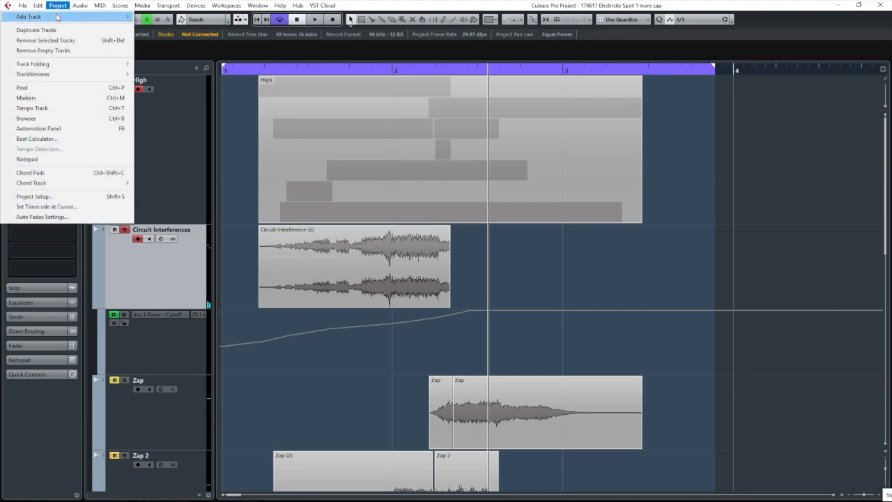
mouse_move(76, 18)
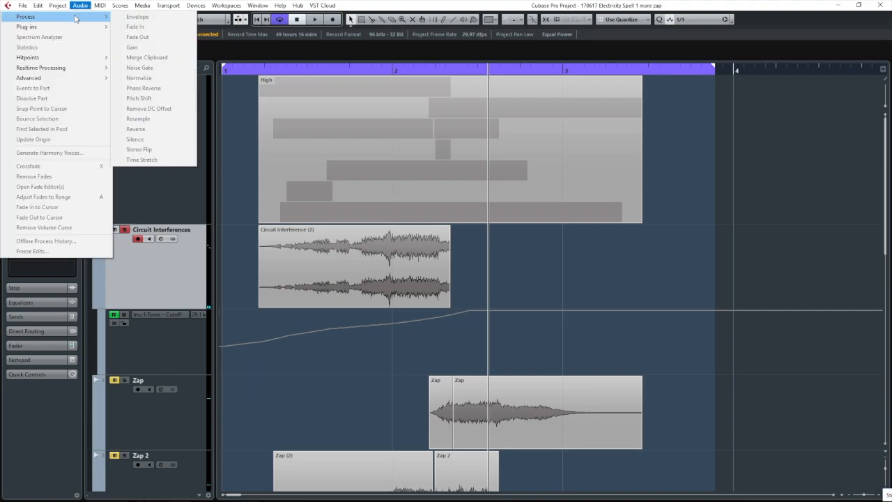
left_click(367, 273)
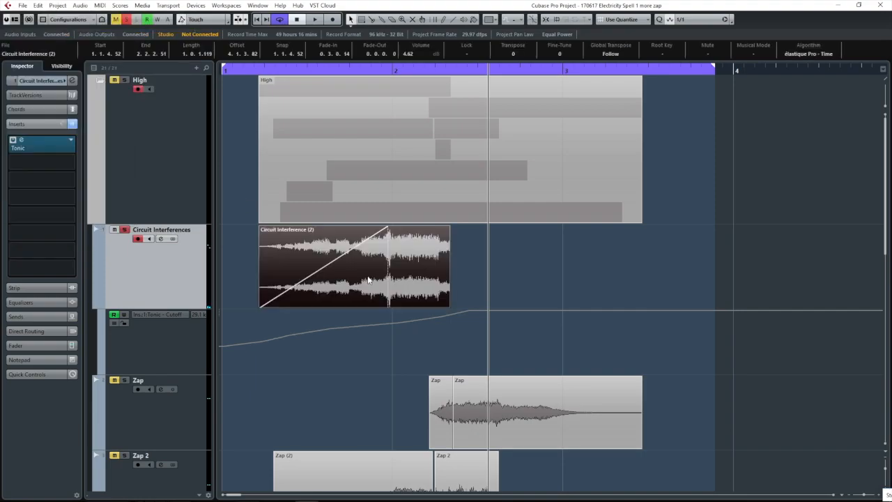
left_click(80, 6)
mouse_move(76, 18)
left_click(148, 97)
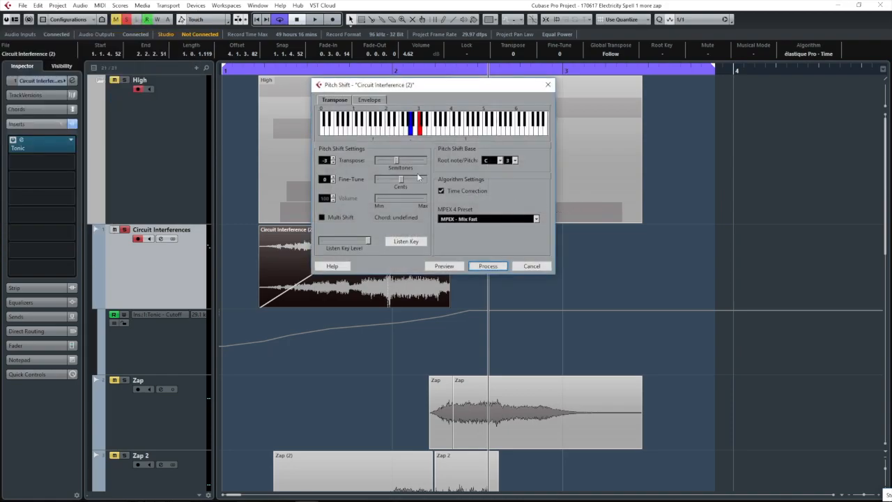
- Try a straight rising pitch envelope across the whole clip with a 15-semitone range, review the MPEX presets, and close the dialog
left_click(369, 100)
left_click_drag(317, 127, 317, 187)
left_click_drag(551, 159, 550, 122)
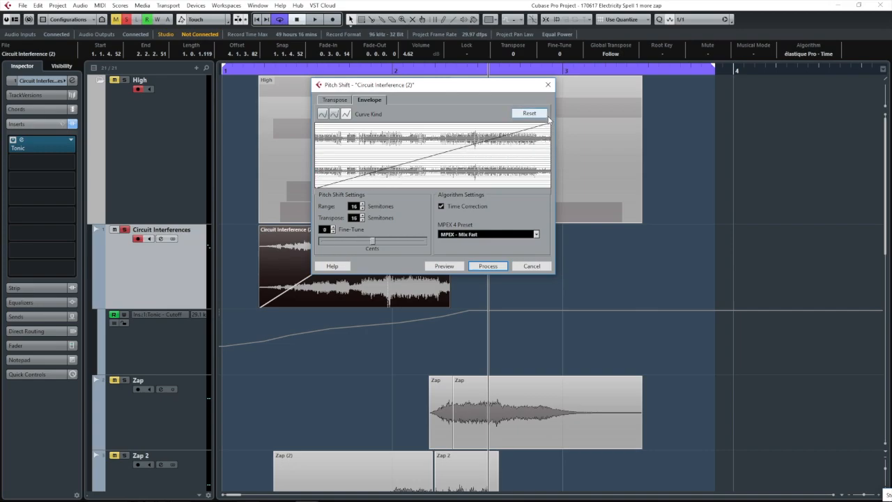
left_click(362, 209)
left_click(362, 209)
left_click(362, 204)
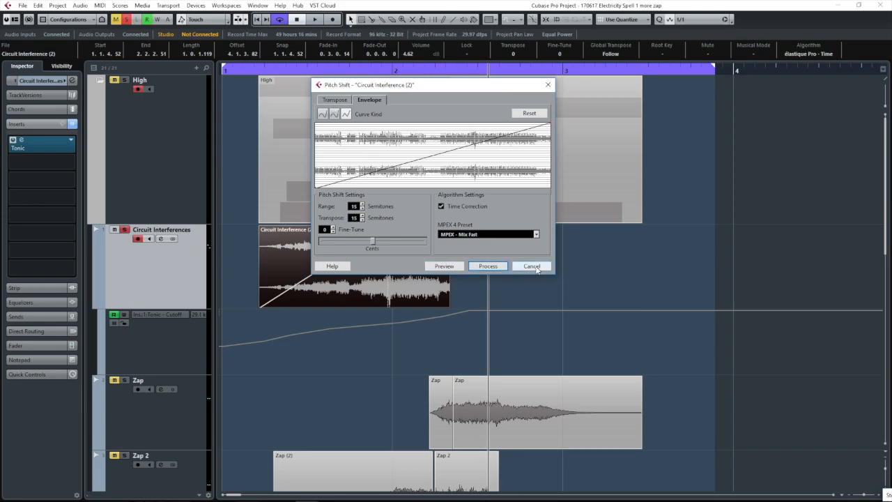
left_click(526, 235)
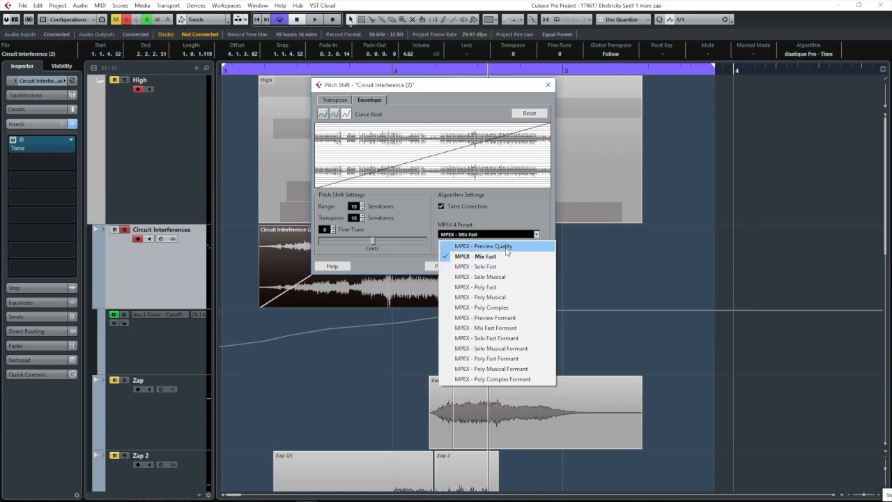
left_click(535, 234)
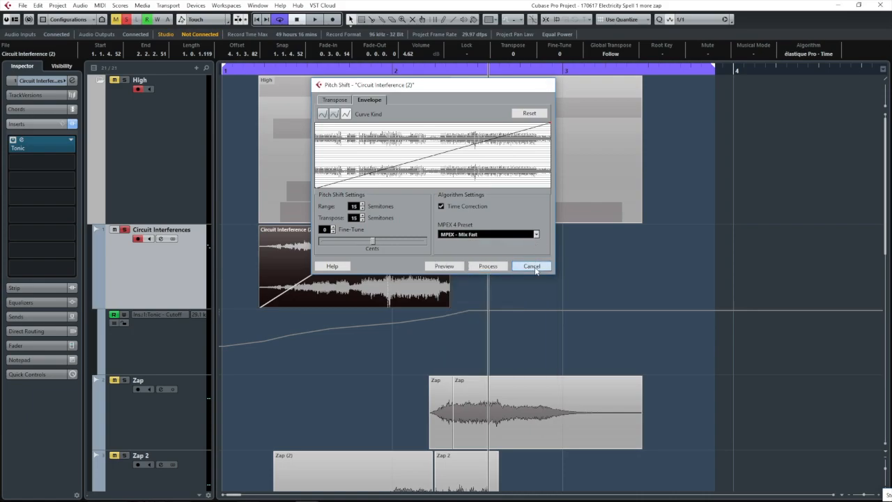
left_click(488, 265)
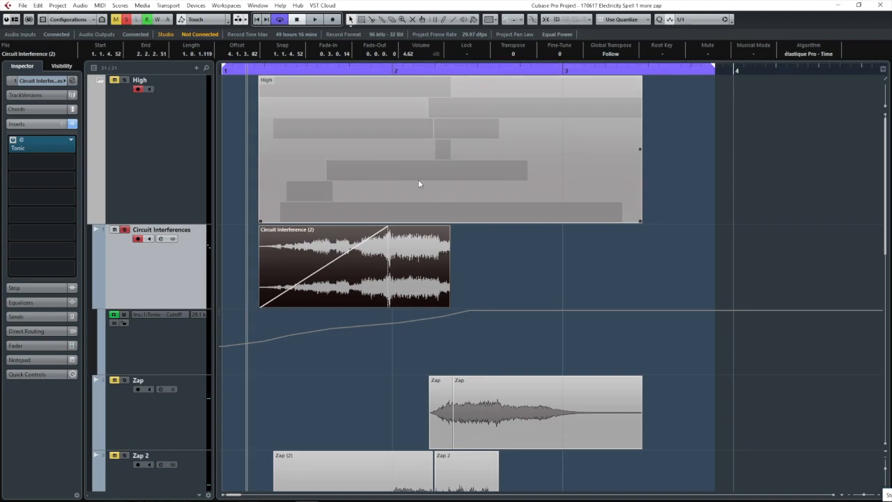
- Clear the Circuit Interferences solo, solo the Zap, Zap 2 and Spark tracks, and play them together
scroll(496, 247, "down", 1)
scroll(496, 247, "down", 1)
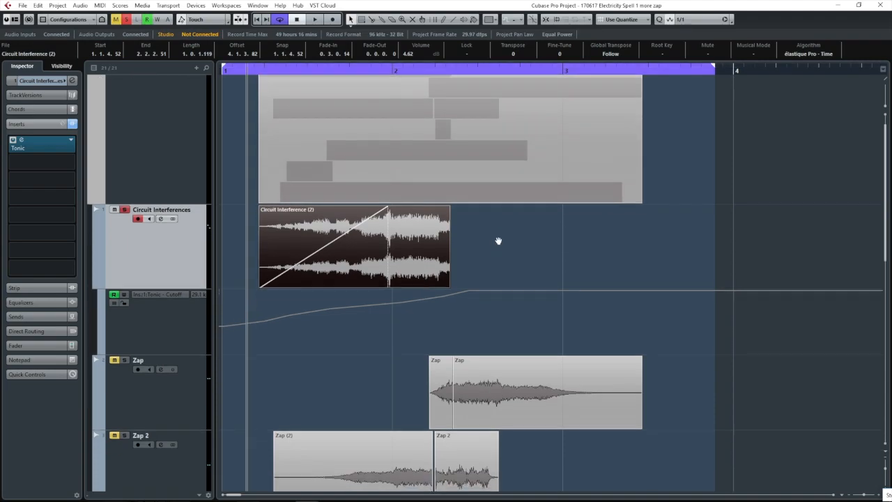
scroll(311, 397, "down", 5)
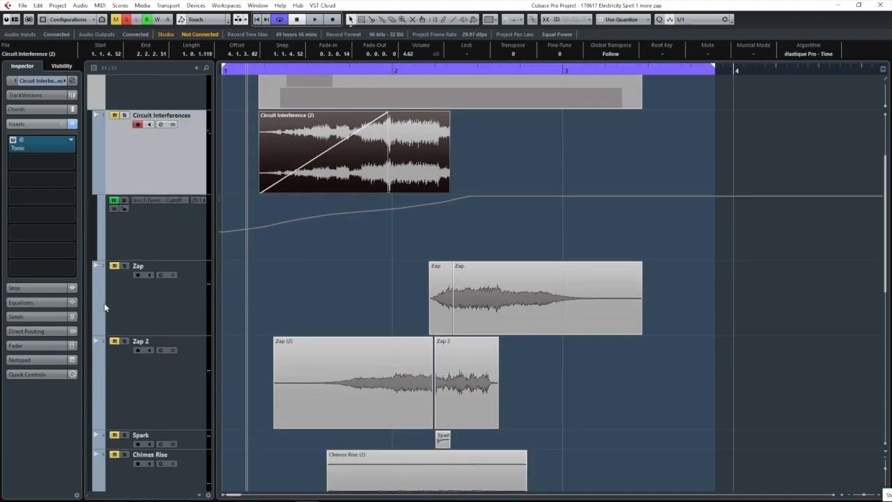
left_click(126, 267)
left_click(125, 341)
left_click(125, 435)
scroll(603, 295, "down", 3)
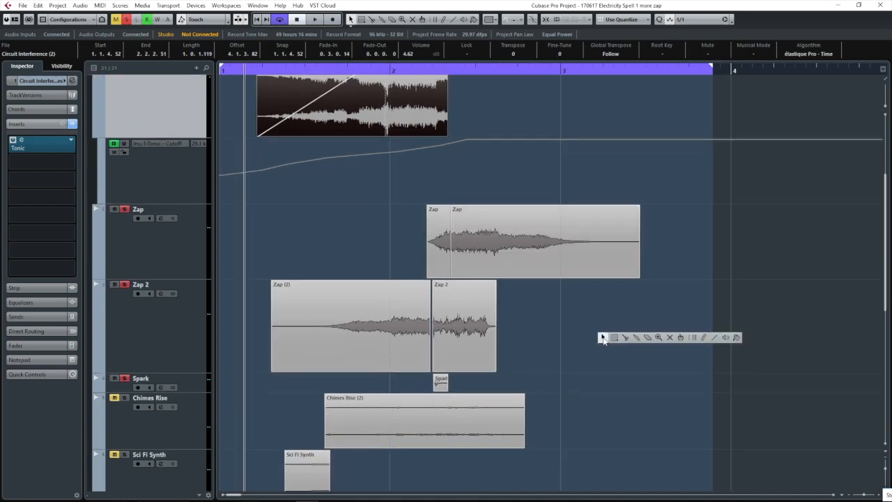
key("space")
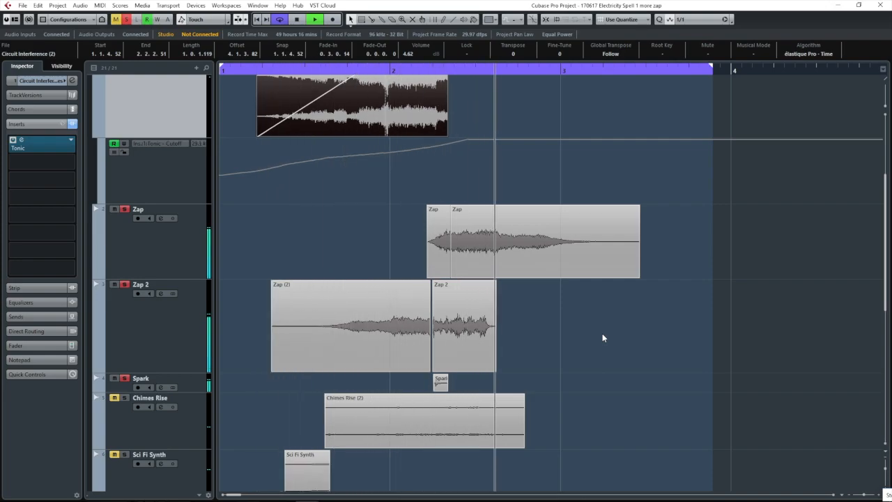
key("space")
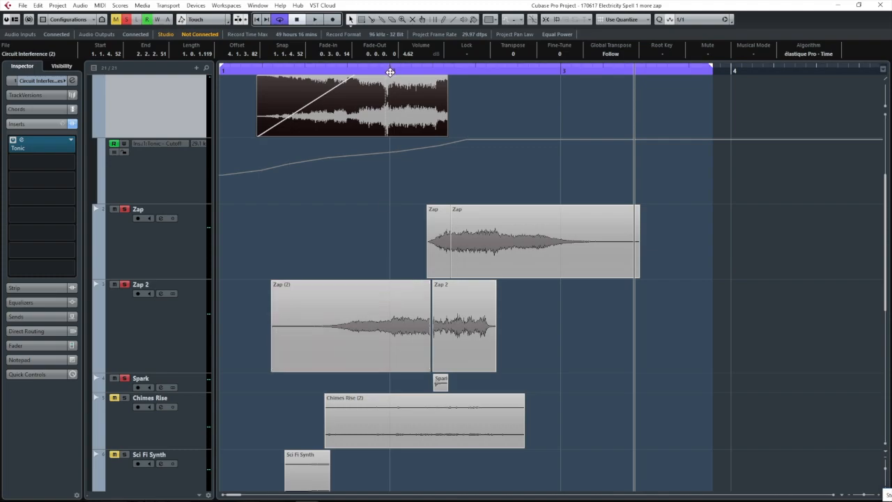
- Remove the solo from Zap 2 and Zap and play Spark alone from just after bar 2
left_click(163, 266)
left_click(169, 328)
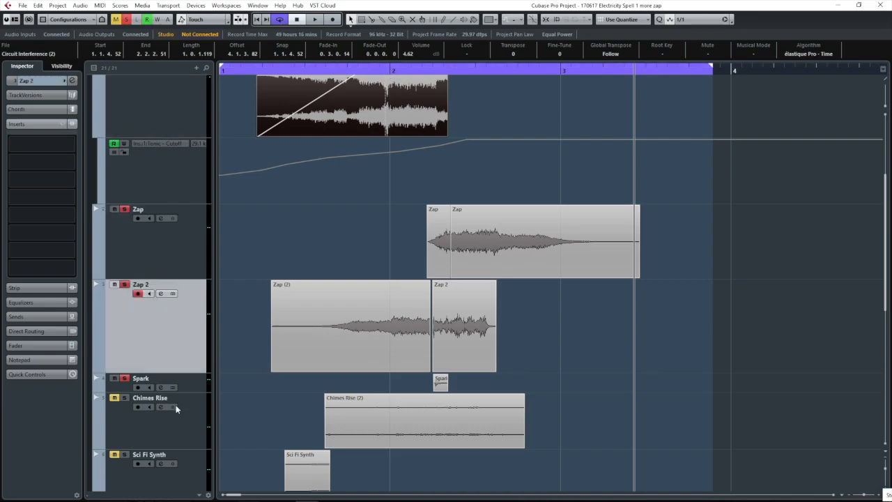
left_click(124, 284)
left_click(124, 209)
left_click(407, 69)
key("space")
key("space")
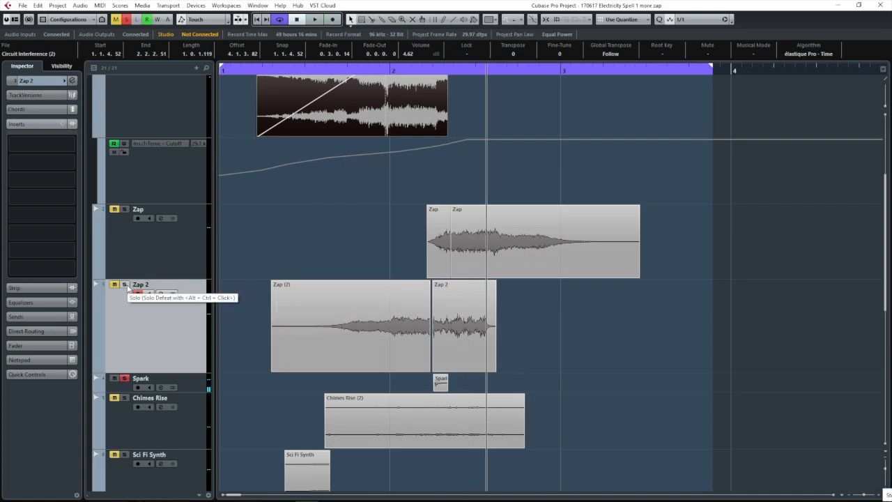
- Clear the solo on the Zap, Zap 2 and Spark tracks
left_click(124, 284)
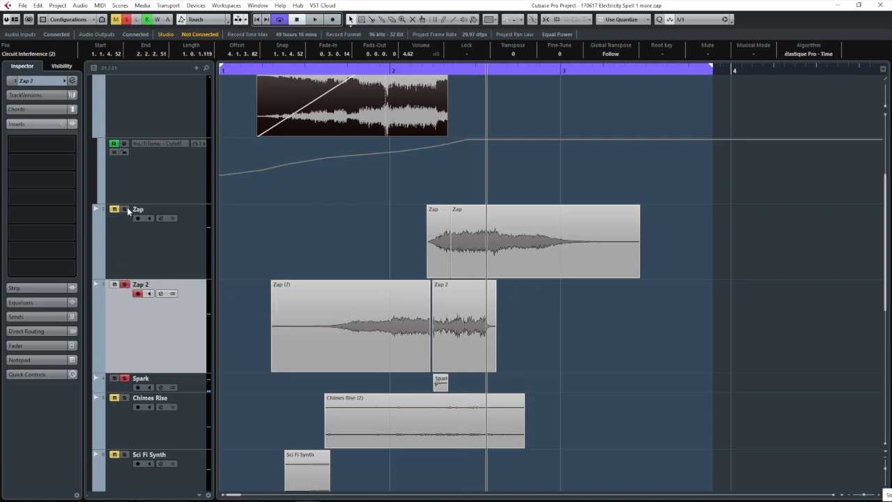
left_click(124, 209)
scroll(117, 278, "down", 3)
left_click(124, 300)
left_click(124, 205)
left_click(124, 131)
- Solo the Chimes Rise track and play it from just before its clip
scroll(133, 246, "down", 3)
left_click(124, 255)
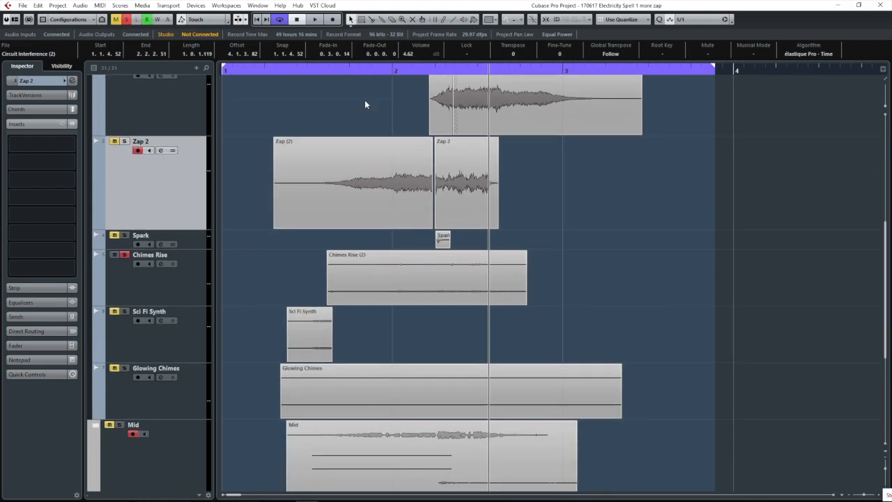
left_click(311, 73)
key("space")
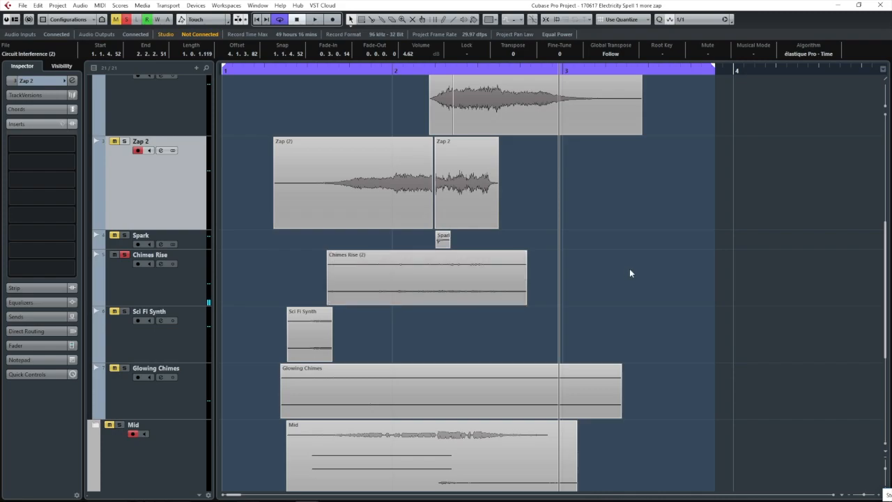
- Switch the solo from Chimes Rise to Sci Fi Synth and play it from just before its clip
scroll(629, 272, "up", 1)
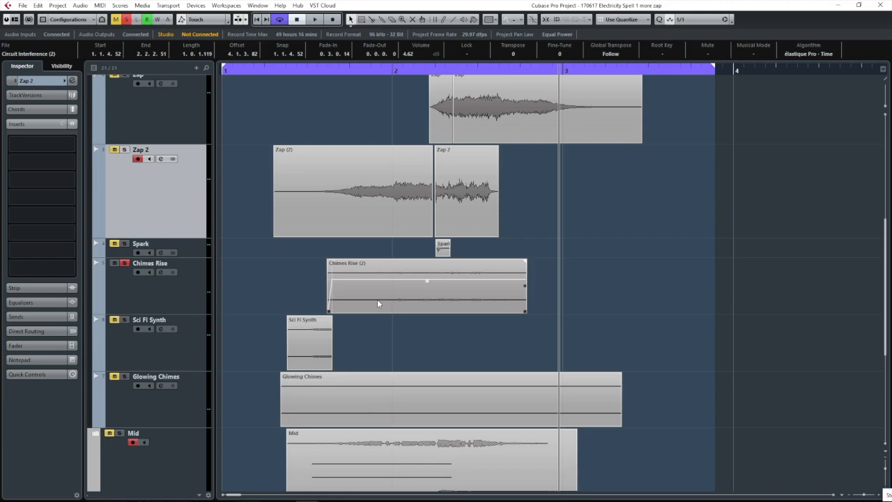
scroll(127, 312, "down", 1)
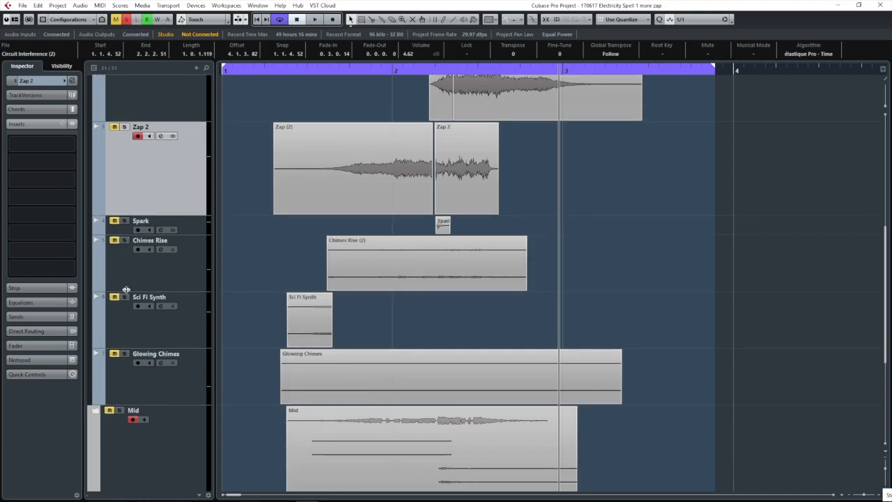
left_click(125, 297)
left_click(251, 69)
key("space")
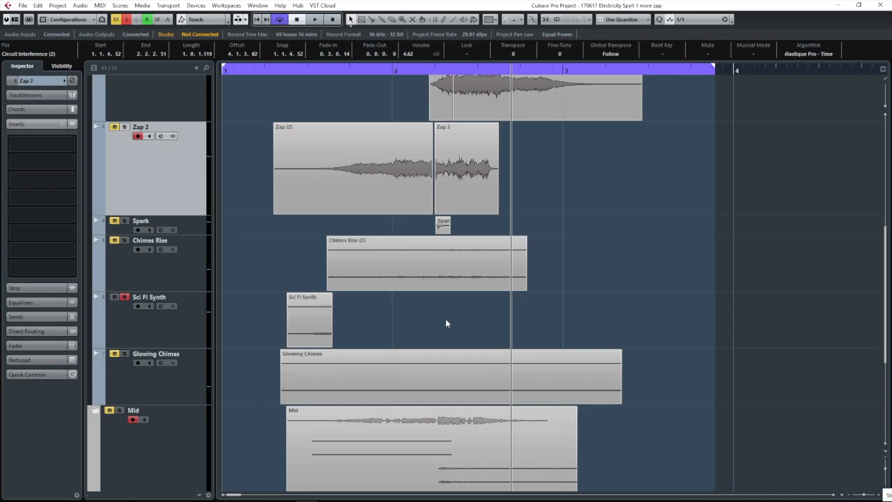
- Open the Replika insert on the Sci Fi Synth track and reposition its window to examine the delay settings
left_click(194, 328)
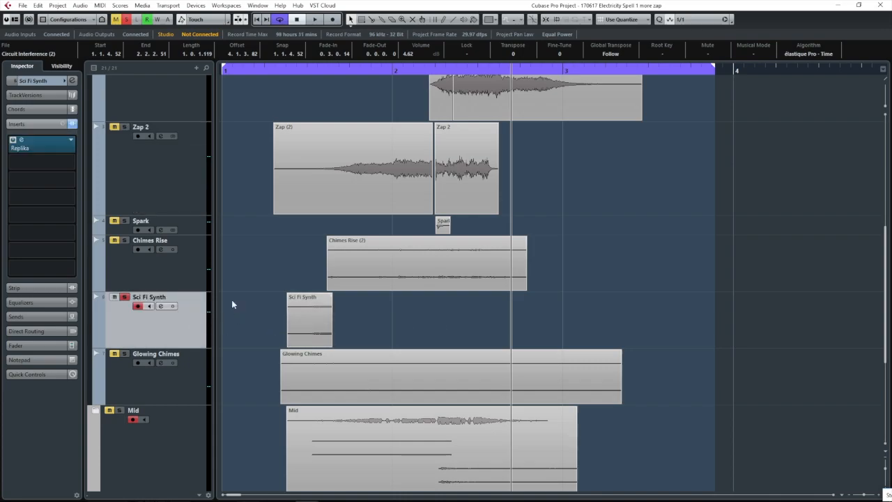
double_click(21, 143)
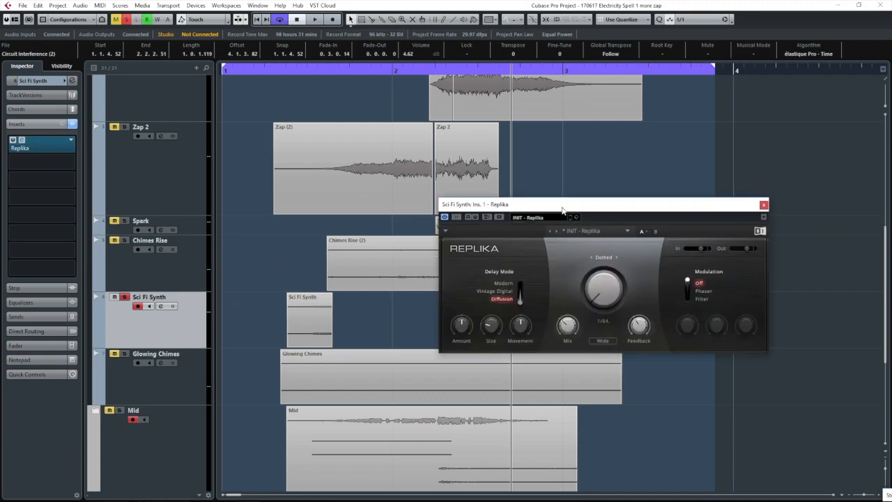
left_click_drag(563, 209, 548, 185)
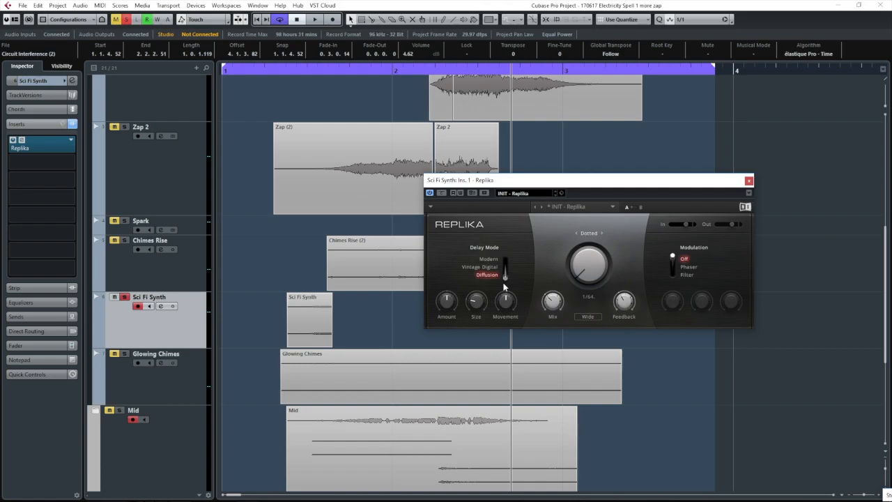
- Bypass Replika and play the soloed Sci Fi Synth track dry from just before its clip
left_click(272, 69)
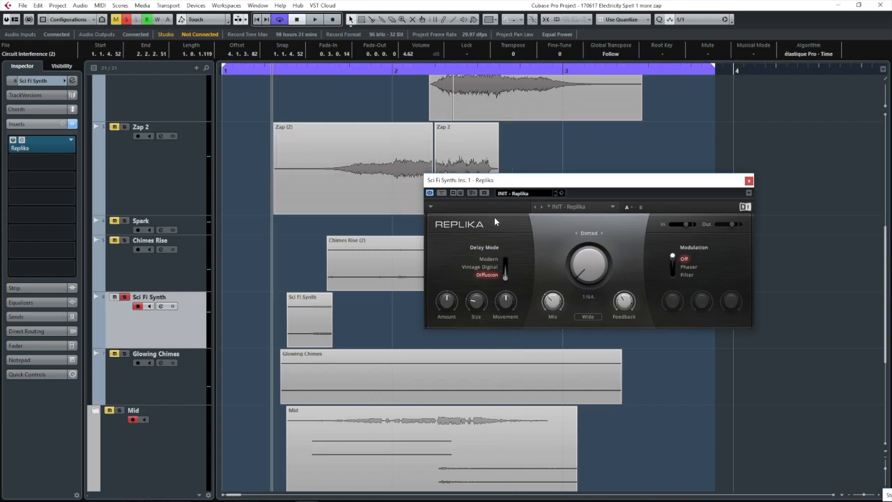
left_click(441, 192)
key("space")
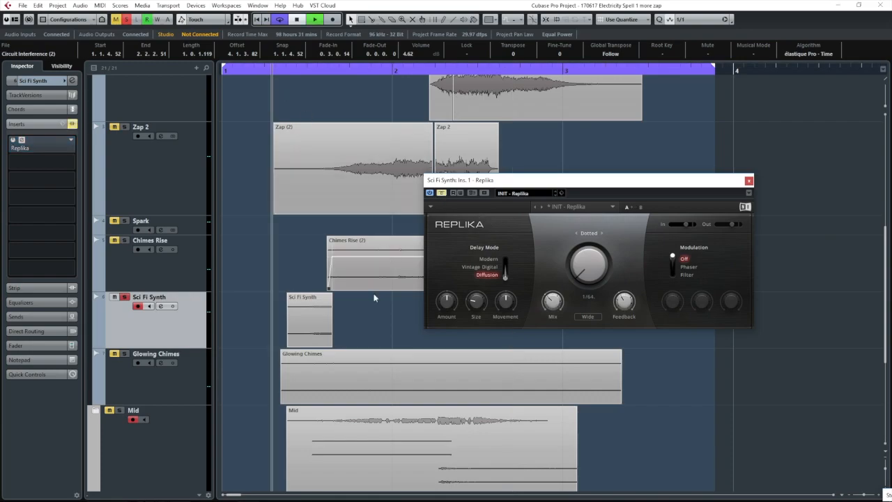
- Replay Sci Fi Synth from just before its clip with Replika re-enabled, and close the plug-in window
left_click(441, 193)
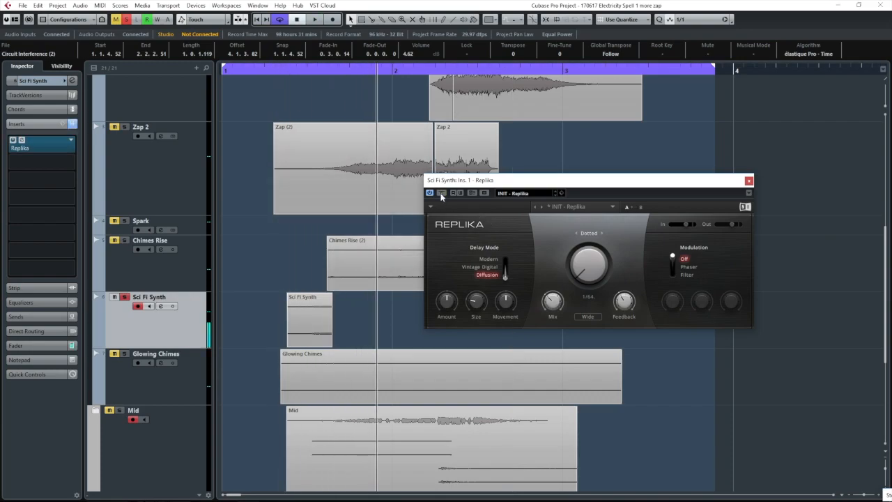
left_click(275, 71)
key("space")
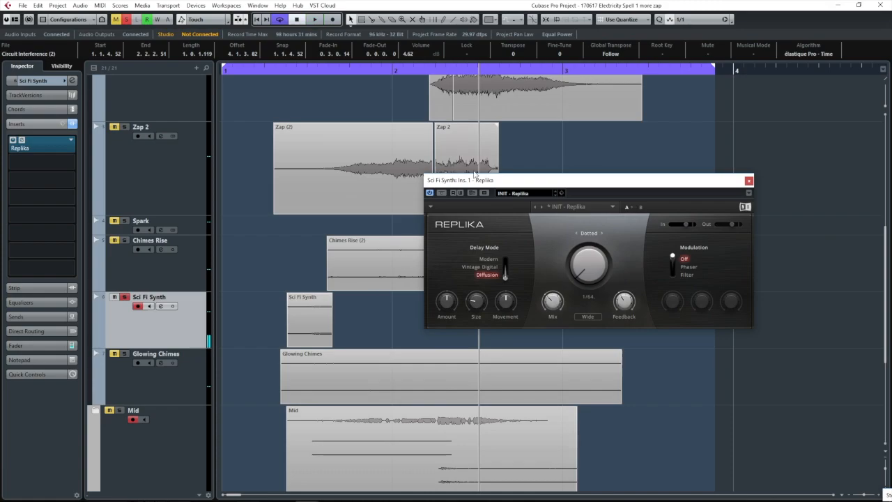
left_click_drag(474, 174, 556, 234)
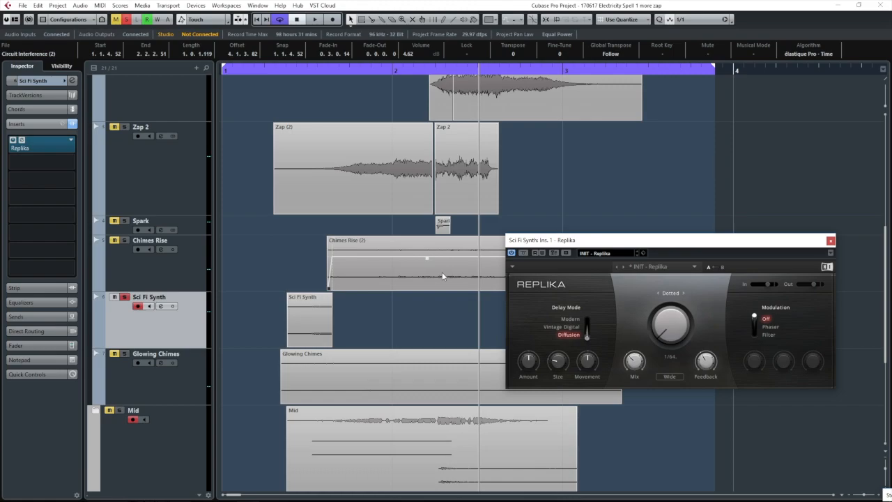
left_click(829, 242)
- Switch the solo from Sci Fi Synth to Glowing Chimes and play it from just before its clip
scroll(787, 266, "down", 1)
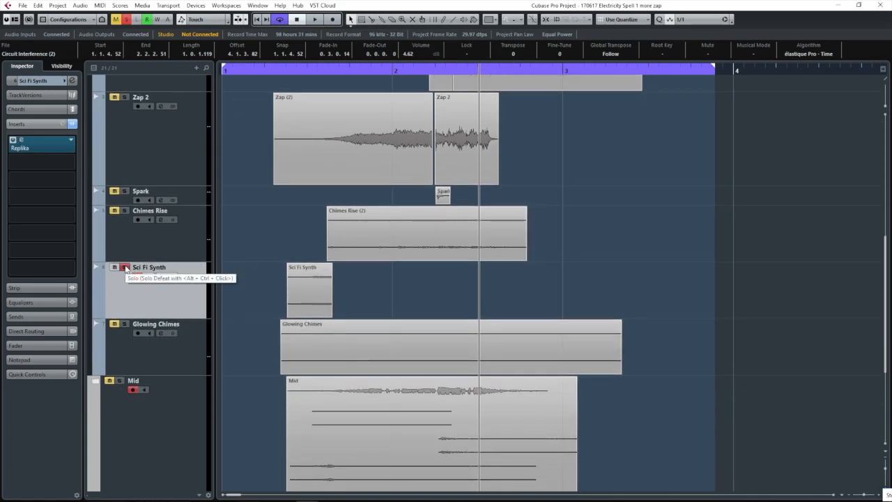
left_click(124, 267)
left_click(124, 324)
left_click(276, 69)
right_click(696, 268)
left_click(696, 268)
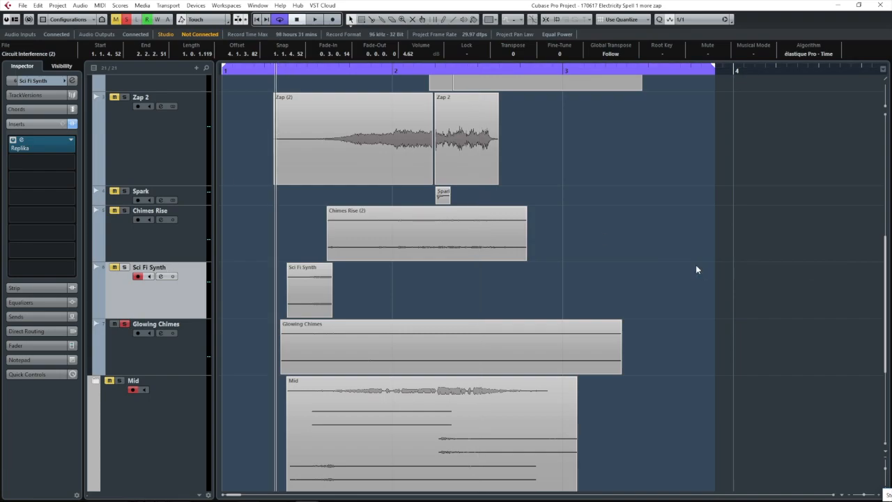
key("space")
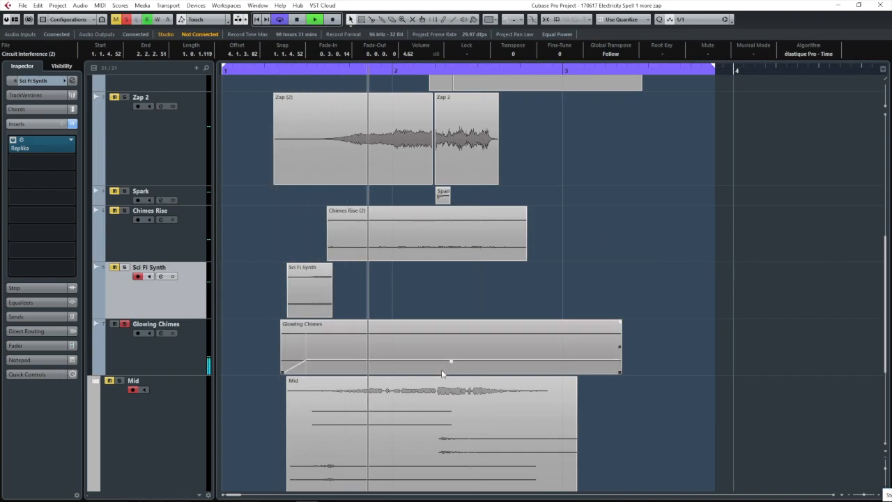
key("space")
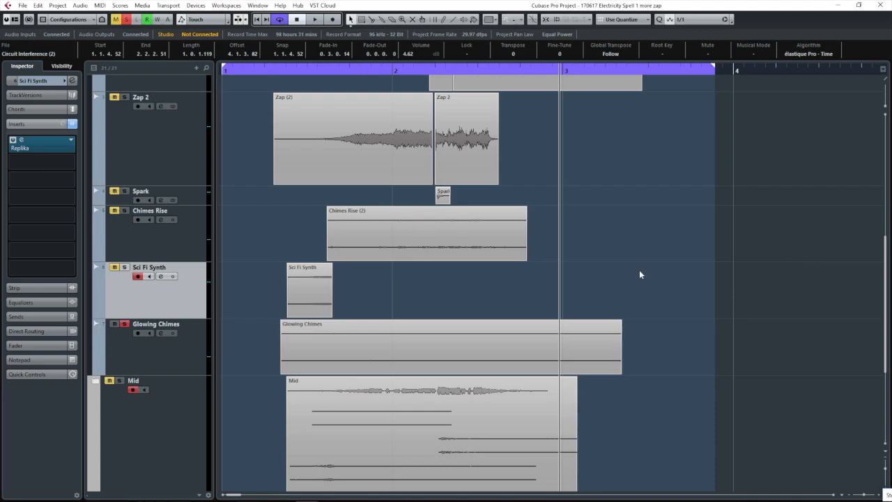
- Switch the solo from Glowing Chimes to the Mid folder and play the group from just before its clips
scroll(174, 303, "down", 3)
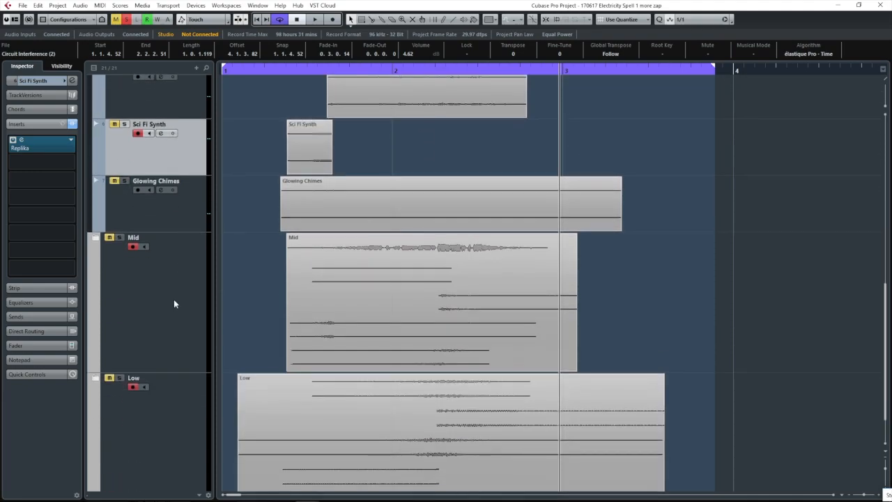
scroll(173, 299, "down", 1)
left_click(119, 193)
left_click(273, 69)
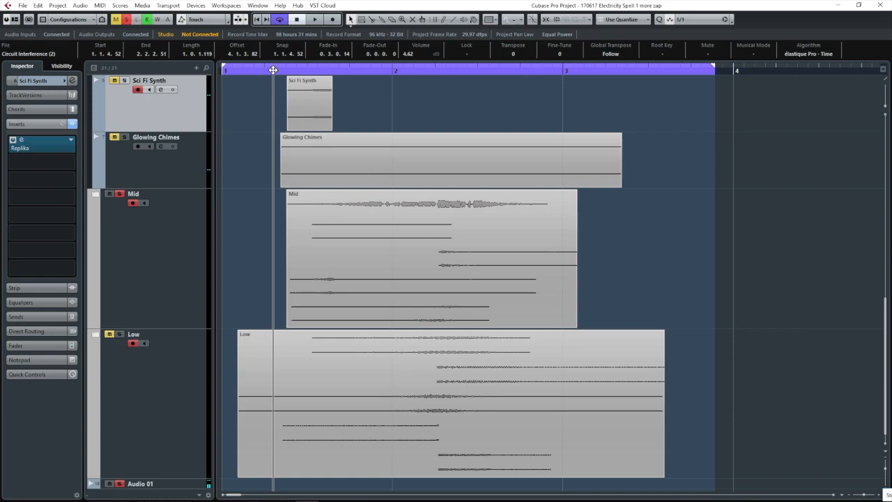
key("space")
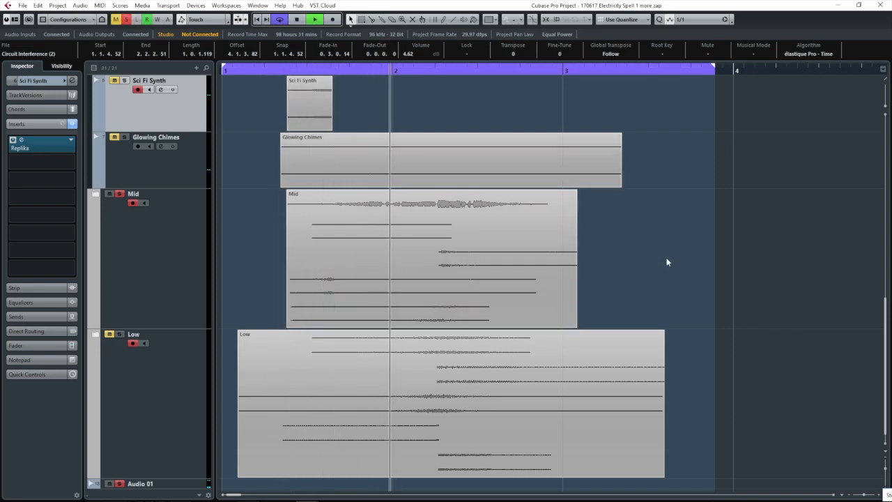
left_click_drag(666, 258, 665, 267)
key("space")
- Expand the Mid folder to show its tracks and clear the group's solo
left_click(96, 200)
left_click_drag(165, 310, 178, 272)
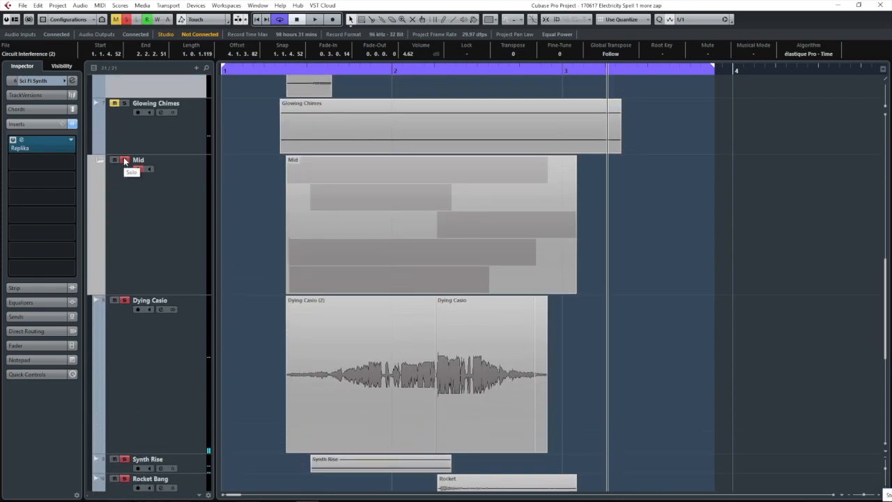
left_click(125, 161)
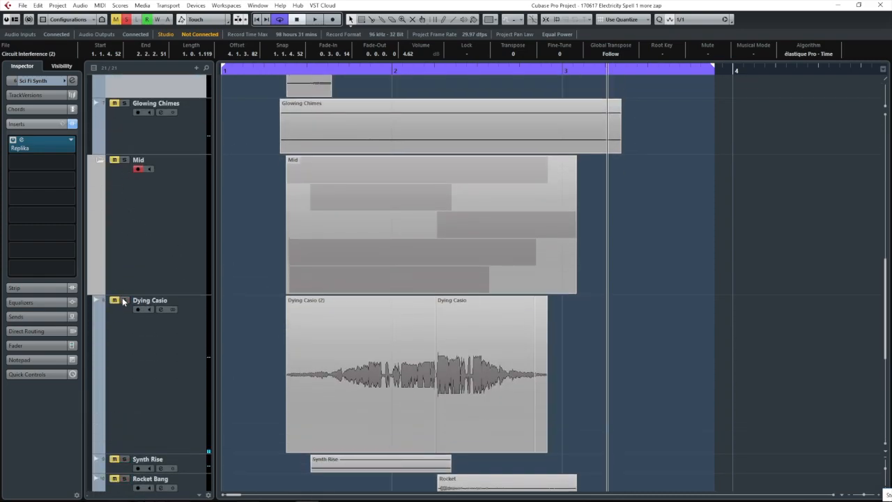
- Solo the Dying Casio track and play it from just before its first clip
left_click(272, 72)
key("space")
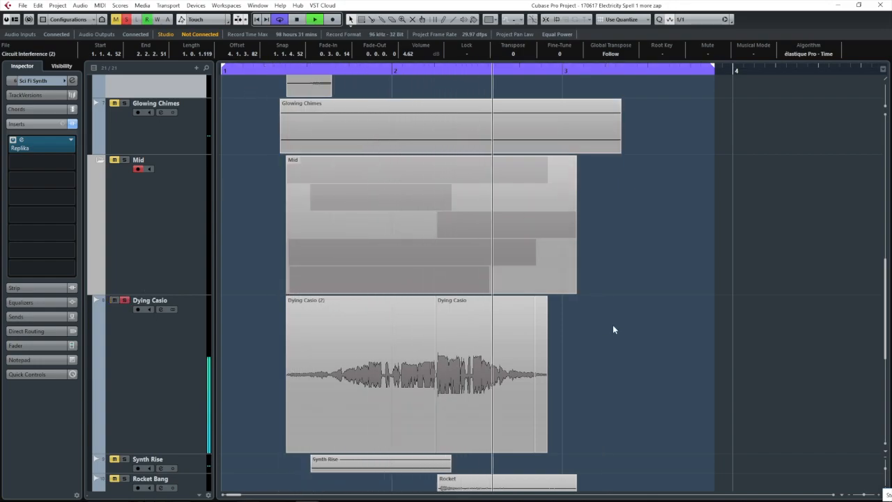
scroll(612, 326, "down", 1)
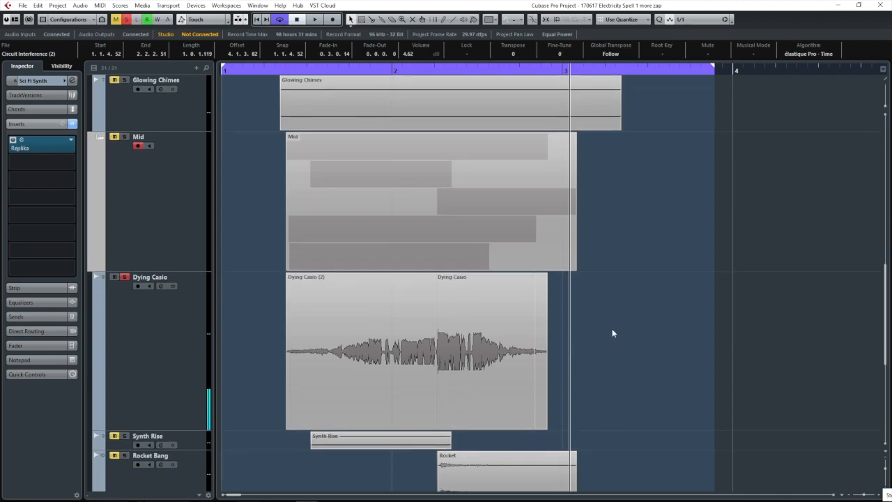
scroll(616, 317, "down", 1)
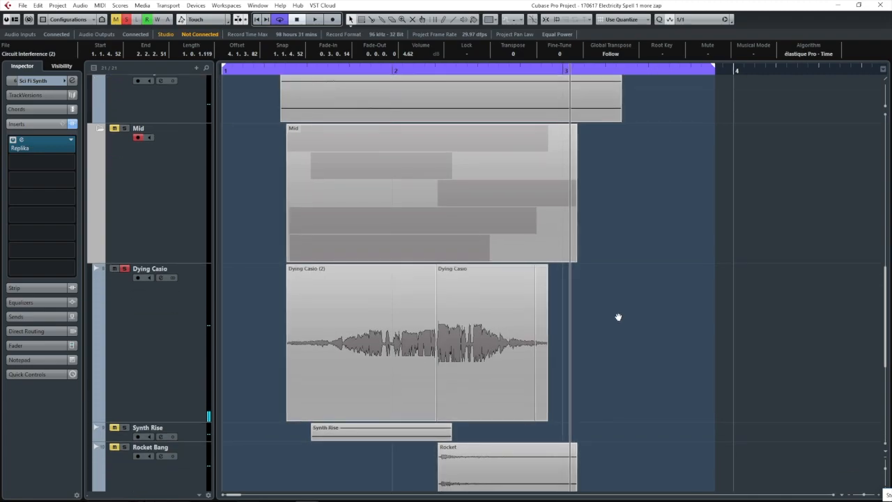
right_click(613, 315)
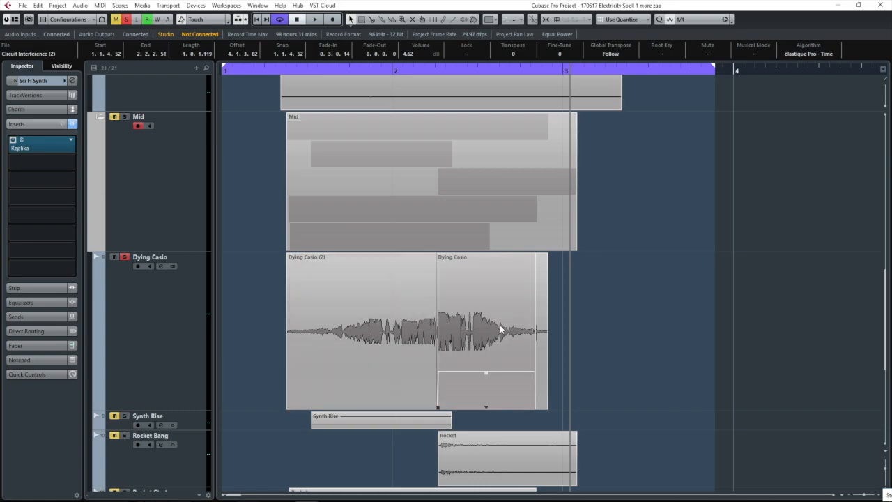
- Replay Dying Casio from just after bar 2 and place the playback cursor just after bar 3
left_click(406, 70)
key("space")
key("space")
left_click(598, 71)
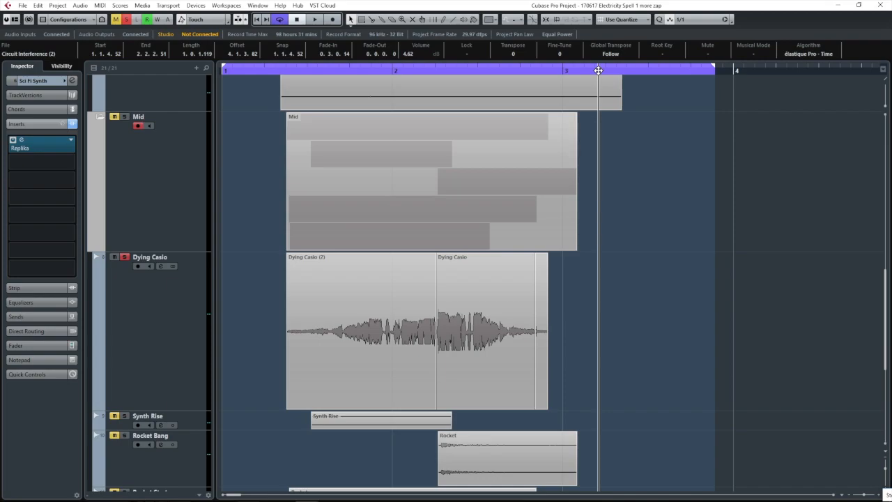
- Select the Dying Casio track and examine its clips around the split after bar 2
left_click(178, 328)
scroll(573, 370, "down", 2)
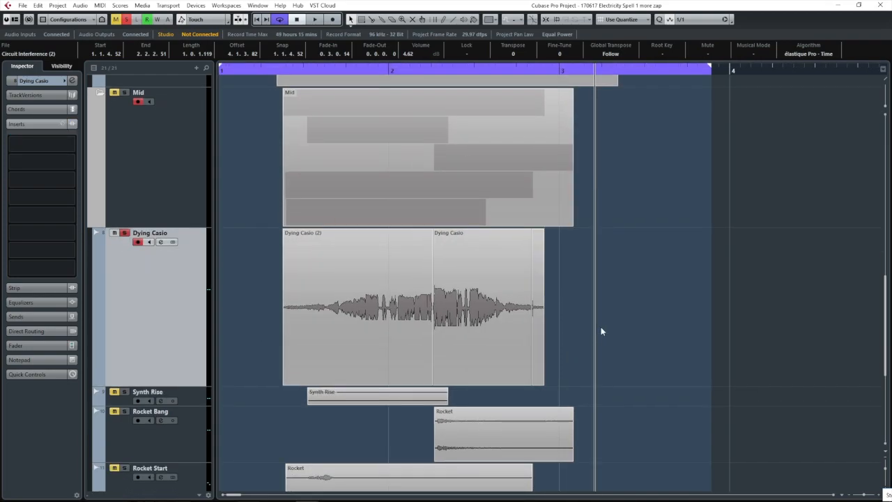
left_click(519, 317)
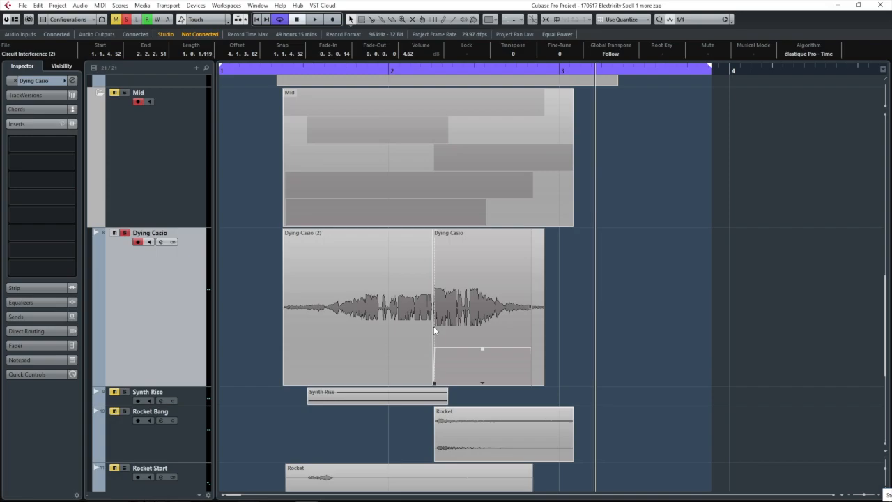
- Switch the solo from Dying Casio to Synth Rise, play it from just before its clip, and select the Synth Rise track
scroll(435, 324, "down", 1)
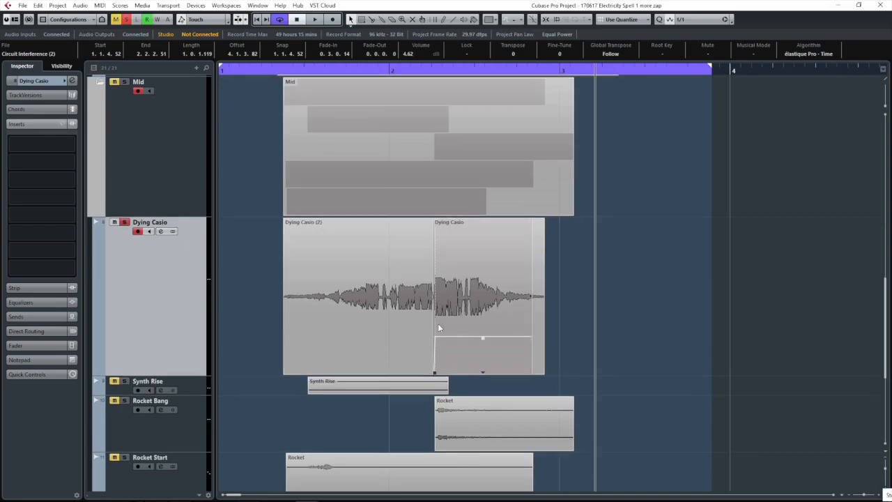
scroll(274, 377, "down", 3)
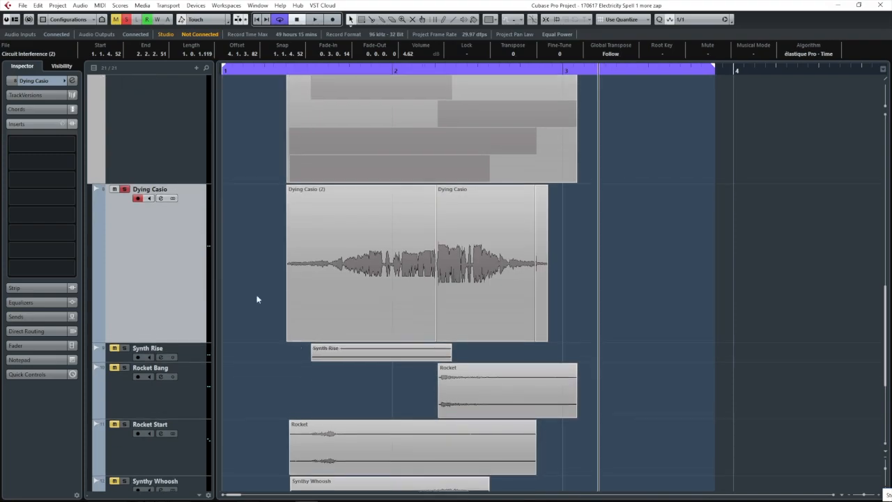
left_click(124, 189)
left_click(124, 347)
left_click(284, 70)
key("space")
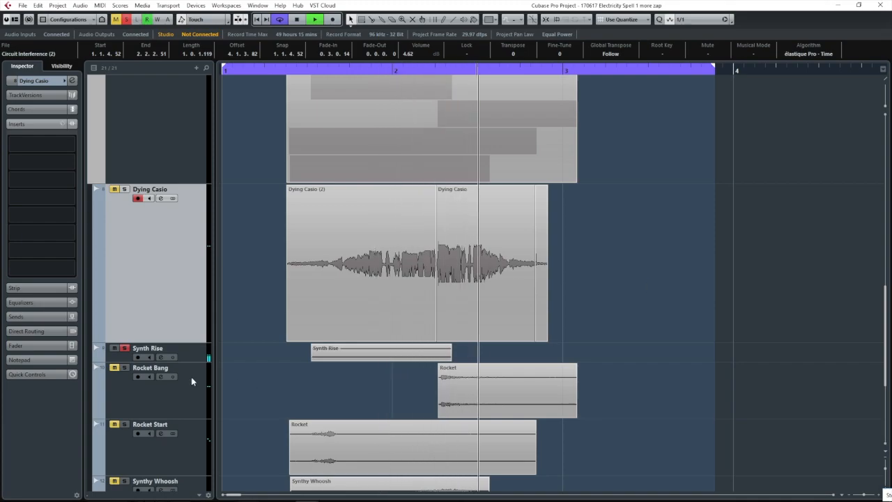
left_click(191, 357)
key("space")
- Switch the solo from Synth Rise to Rocket Bang and play it from just before bar 2
scroll(380, 366, "down", 2)
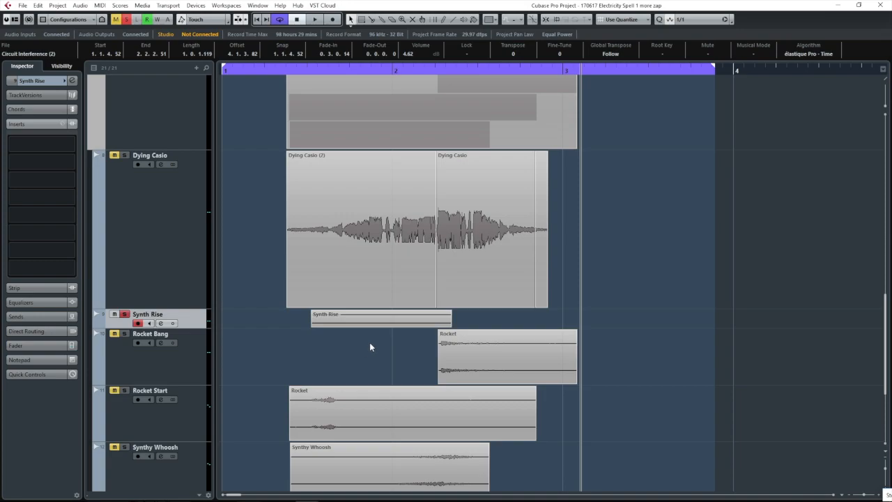
scroll(298, 359, "down", 2)
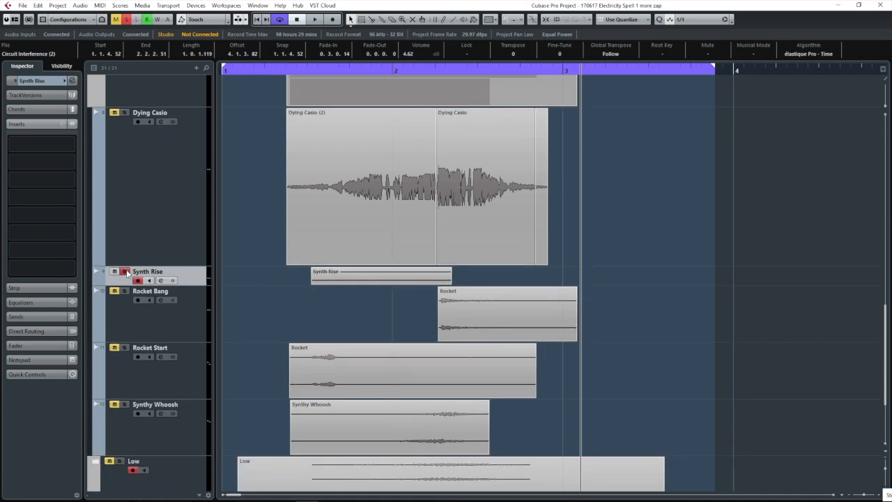
left_click(125, 271)
left_click(134, 307)
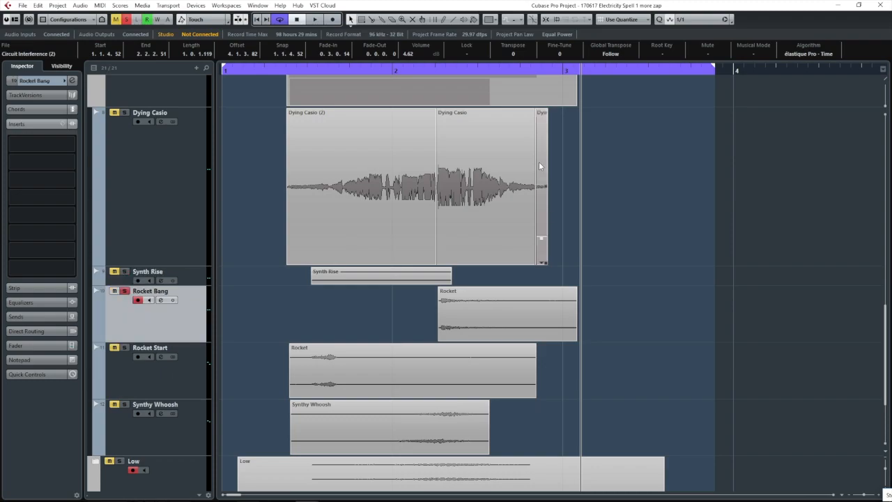
left_click(389, 70)
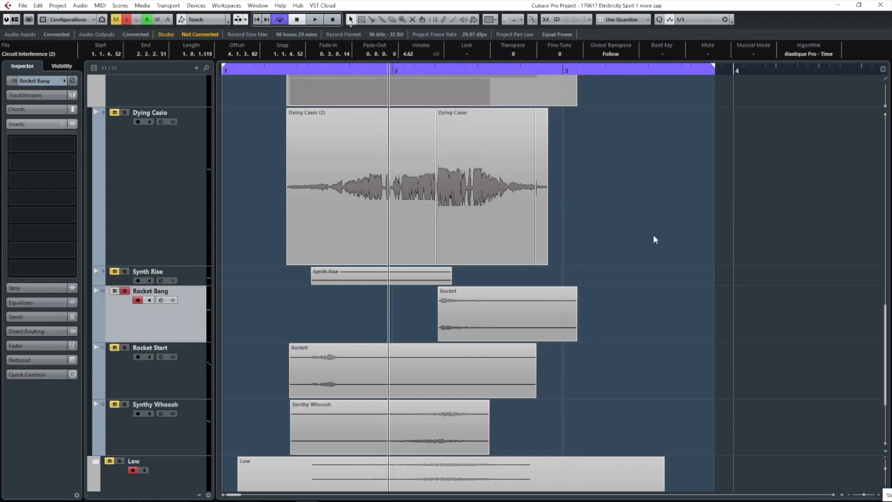
key("space")
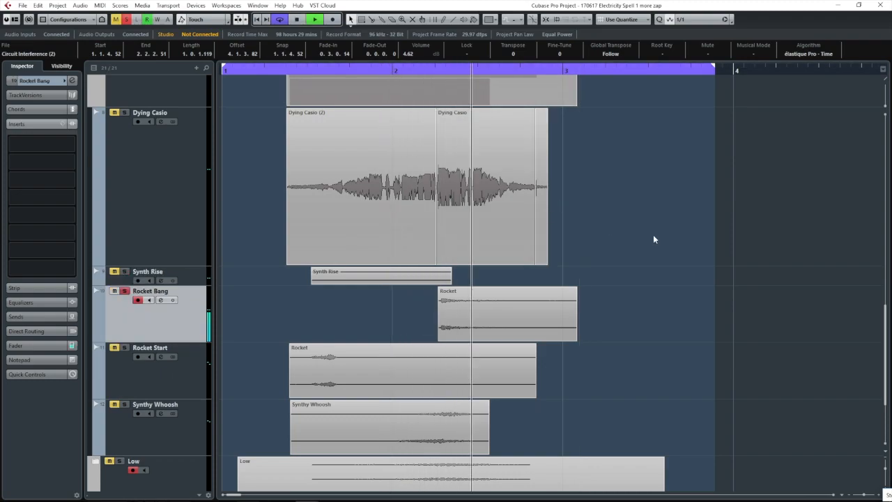
key("space")
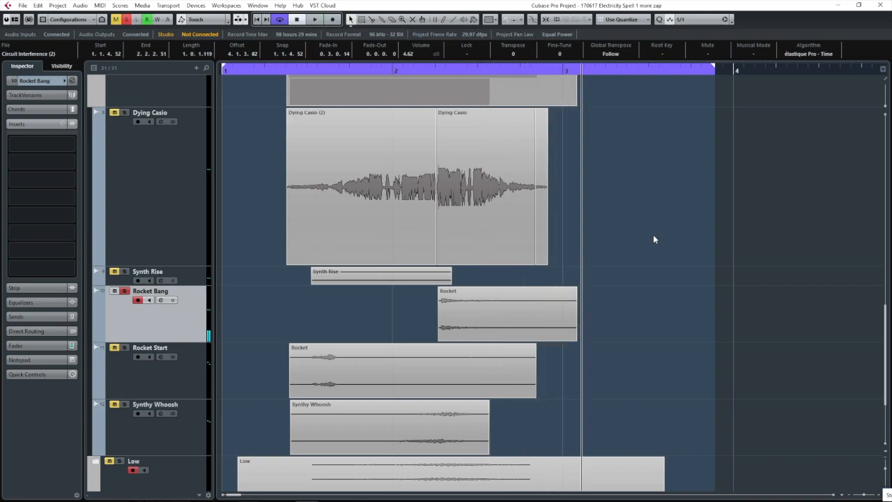
- Select the Rocket clip on the Rocket Bang track to examine its fade and volume
left_click(474, 312)
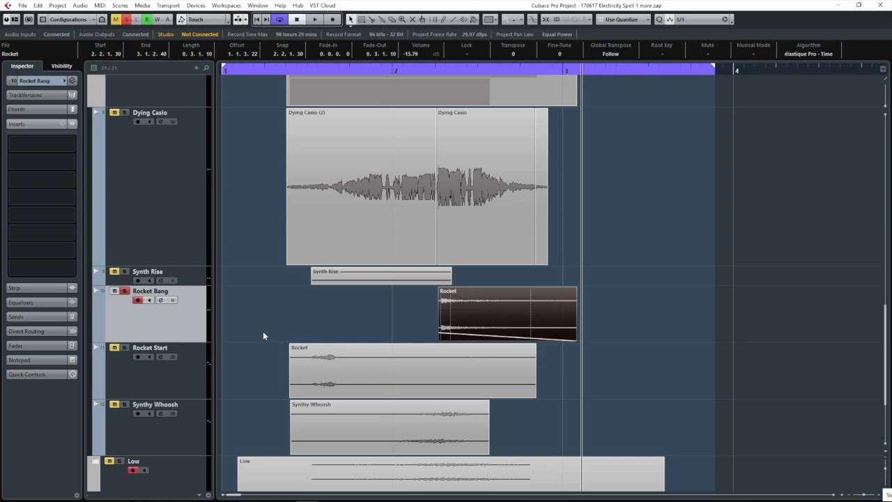
scroll(254, 273, "down", 2)
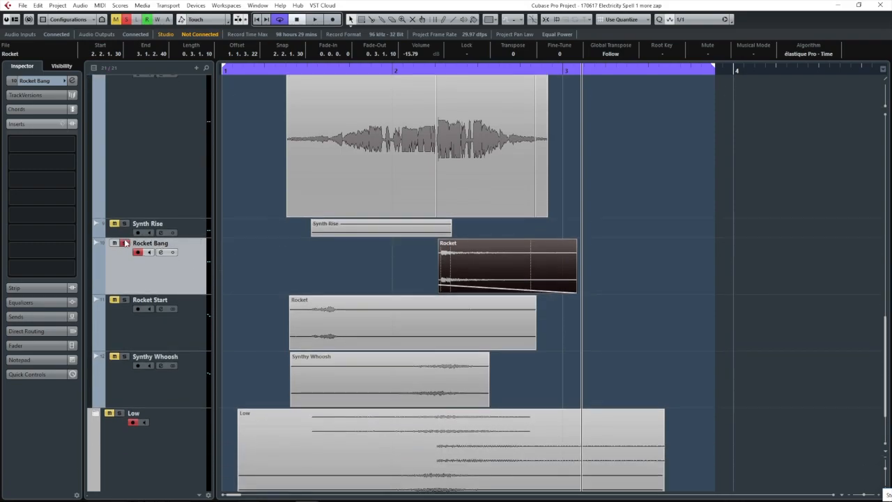
- Switch the solo from Rocket Bang to Rocket Start, play it from just before its clip, and select the Rocket Start track
left_click(125, 300)
scroll(321, 276, "up", 1)
left_click(274, 69)
right_click(636, 406)
left_click(636, 407)
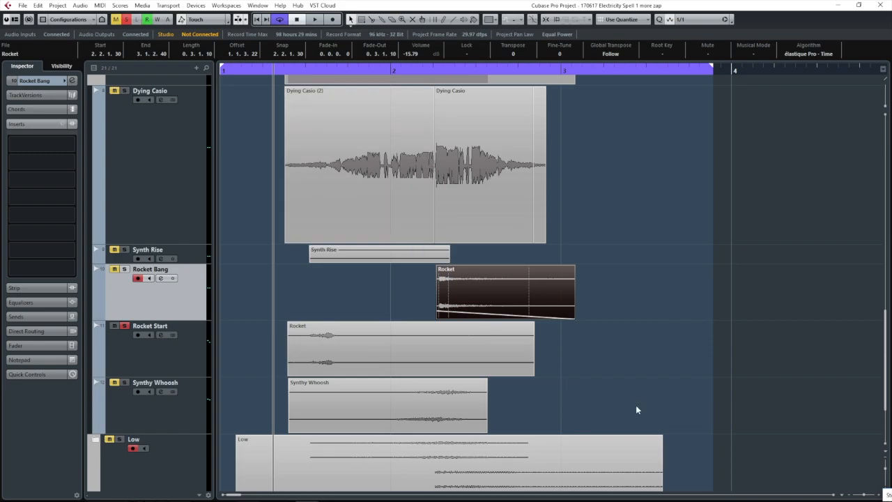
key("space")
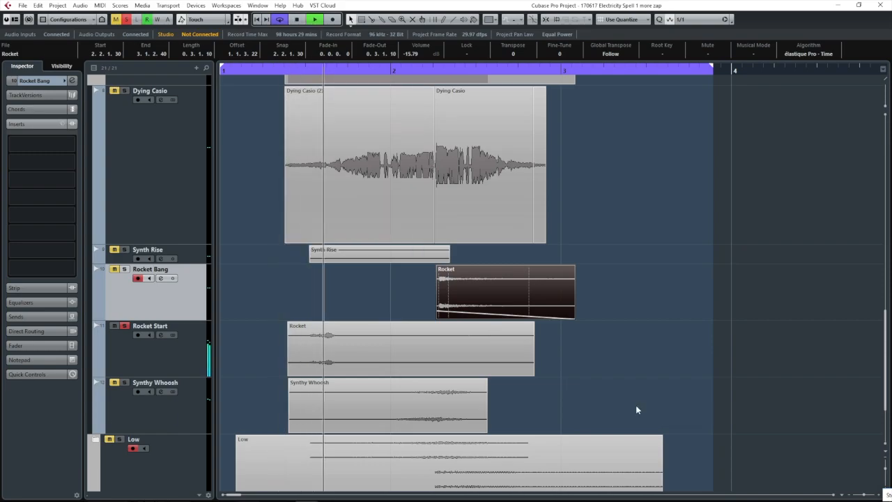
left_click(147, 361)
key("space")
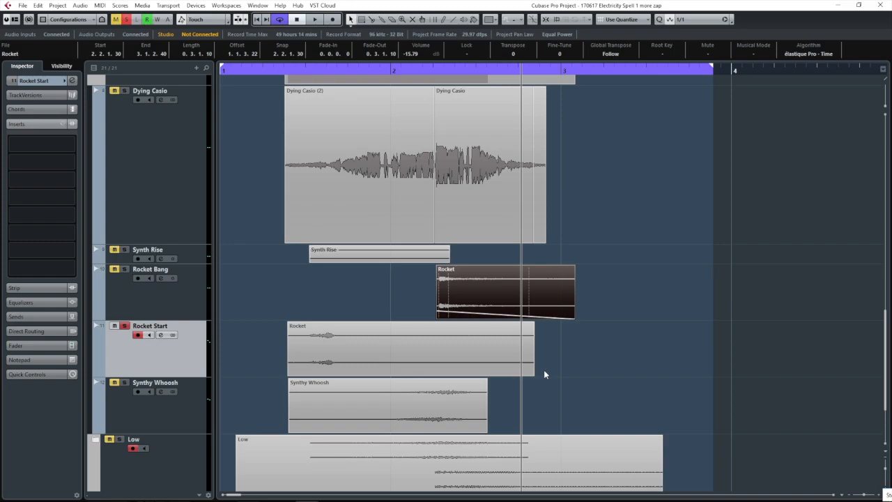
- Select the Synthy Whoosh track, move the solo to it from Rocket Start, and play it from just before its clip
scroll(544, 374, "down", 1)
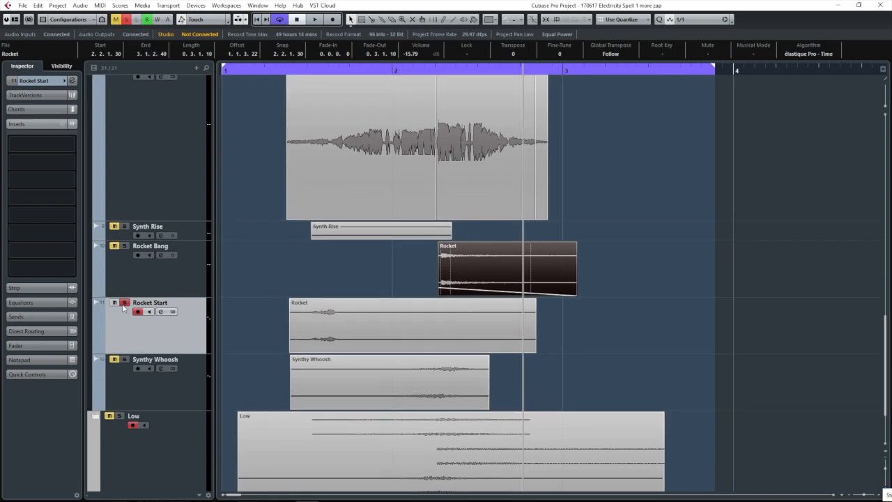
left_click(154, 408)
left_click(124, 358)
left_click(274, 71)
key("space")
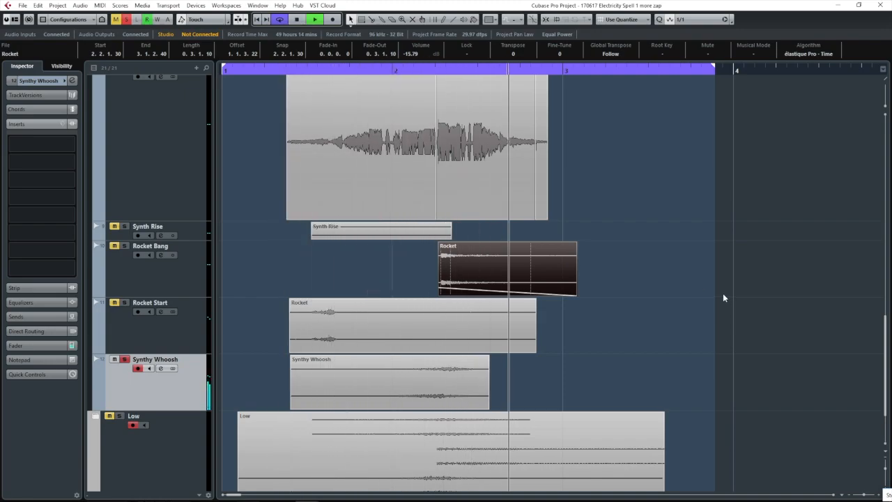
key("space")
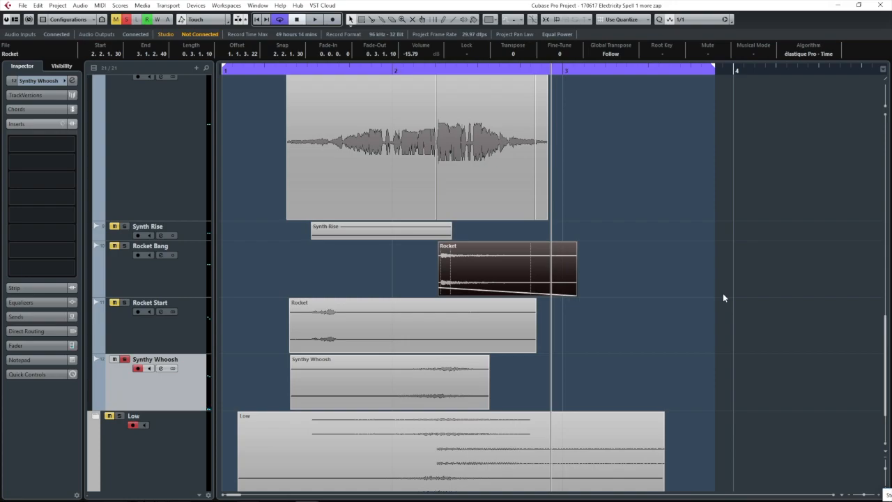
- Replay the soloed Synthy Whoosh track from just before bar 2
mouse_move(422, 375)
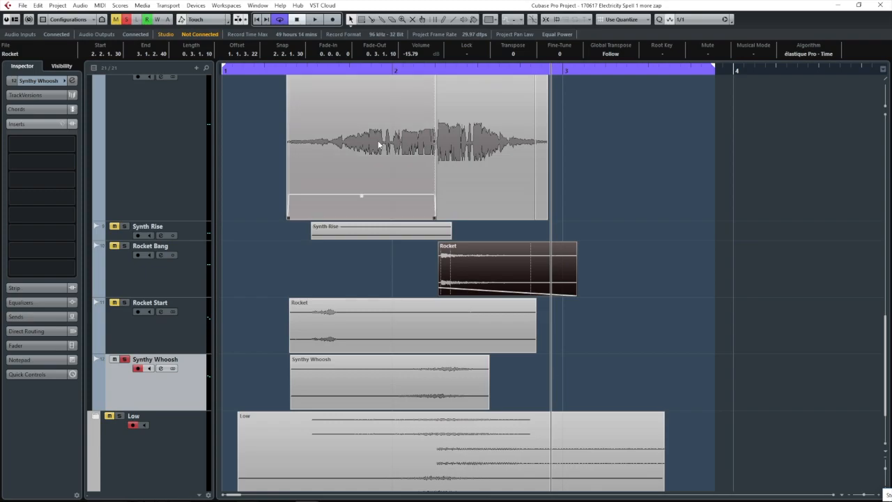
left_click(362, 72)
key("space")
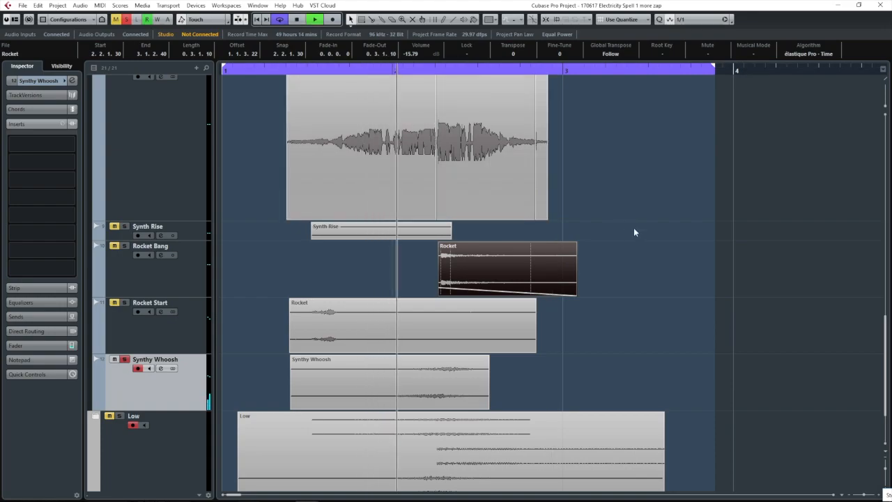
key("space")
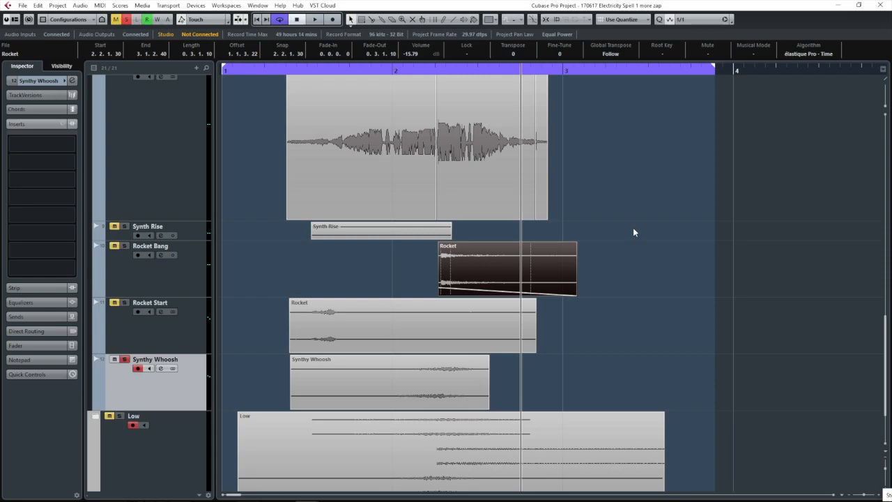
- Switch the solo from Synthy Whoosh to the Low group and play it from near the start of bar 1
scroll(630, 254, "down", 3)
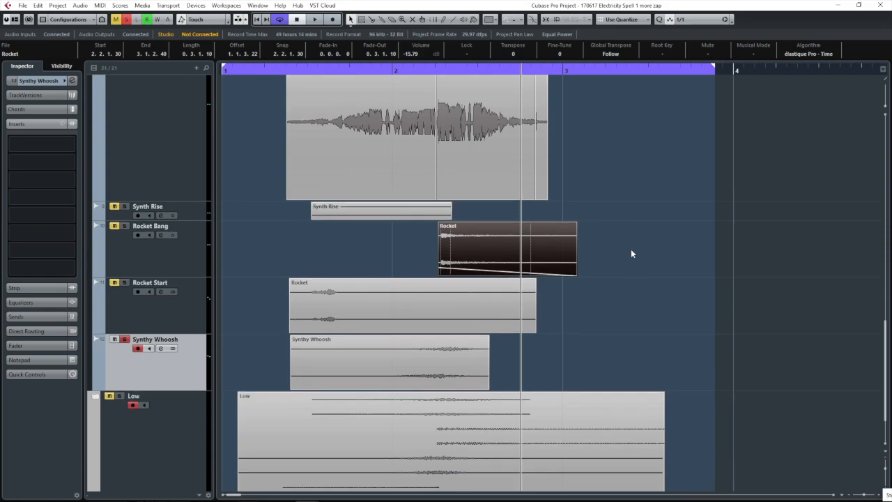
left_click_drag(666, 279, 663, 262)
left_click_drag(230, 302, 233, 333)
left_click(124, 289)
left_click(109, 346)
left_click(119, 346)
left_click(243, 66)
key("space")
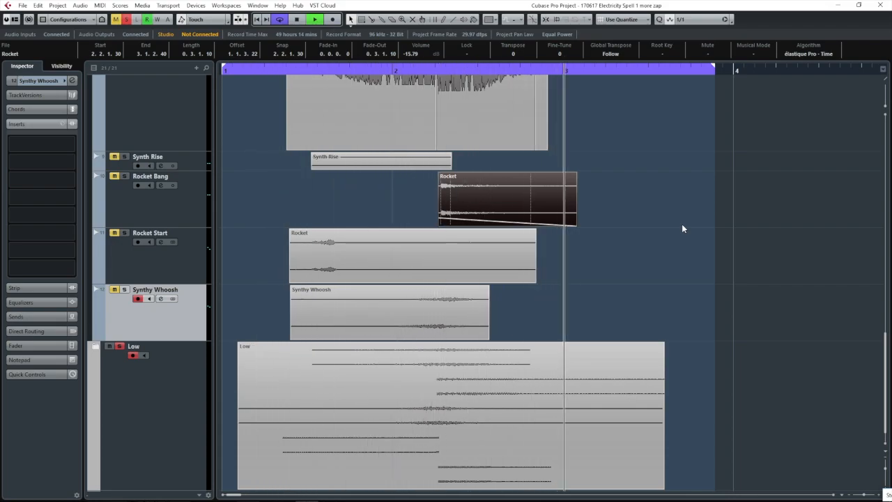
key("space")
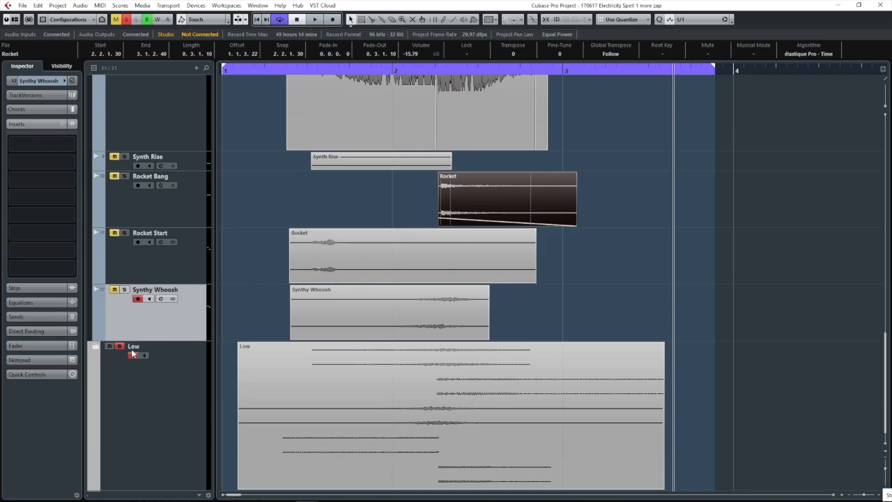
- Expand the Low folder, solo only Whoosh By and Whoosh By 2, play them from before the first clip, and select Whoosh By
left_click(95, 346)
scroll(147, 373, "down", 2)
scroll(146, 373, "down", 4)
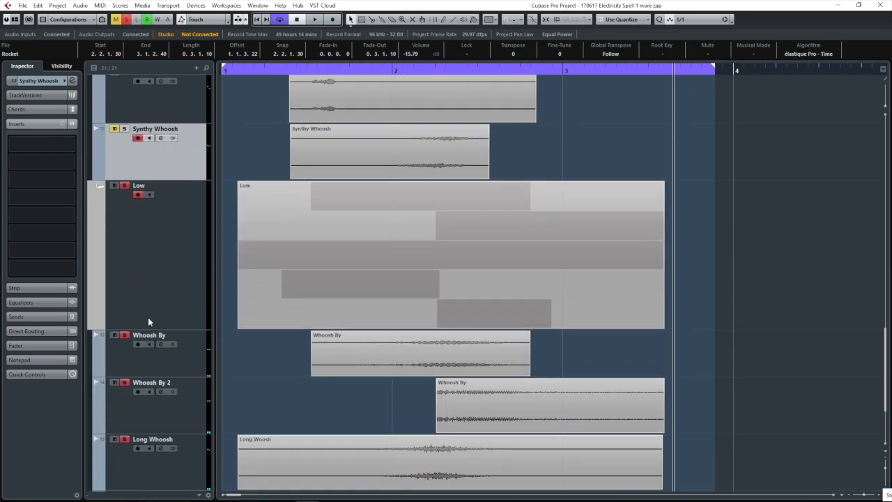
left_click(124, 186)
left_click(124, 336)
left_click(125, 383)
left_click(272, 71)
key("space")
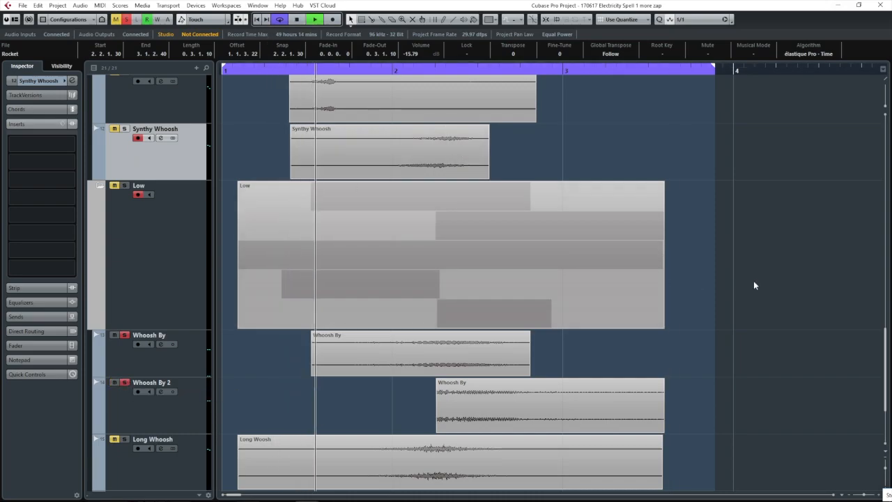
left_click(149, 418)
left_click(284, 374)
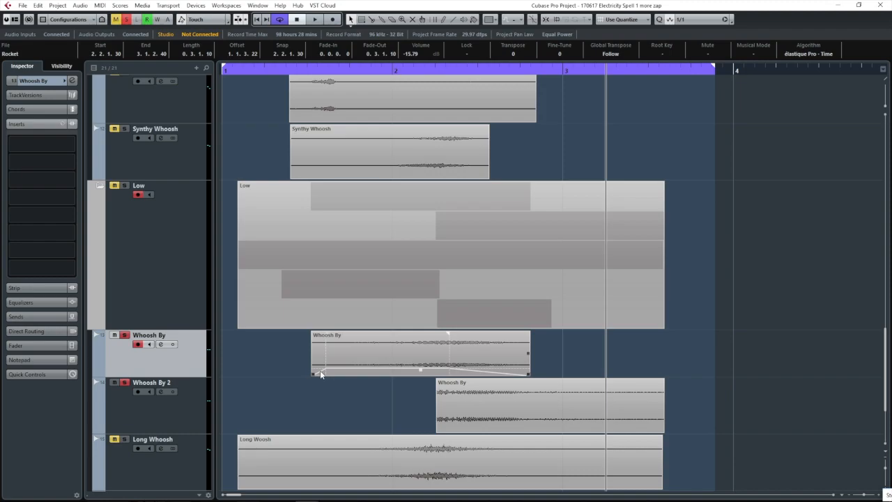
- Examine the fades on the Whoosh By and Whoosh By 2 clips and compare them with the Synthy Whoosh clip
left_click(298, 68)
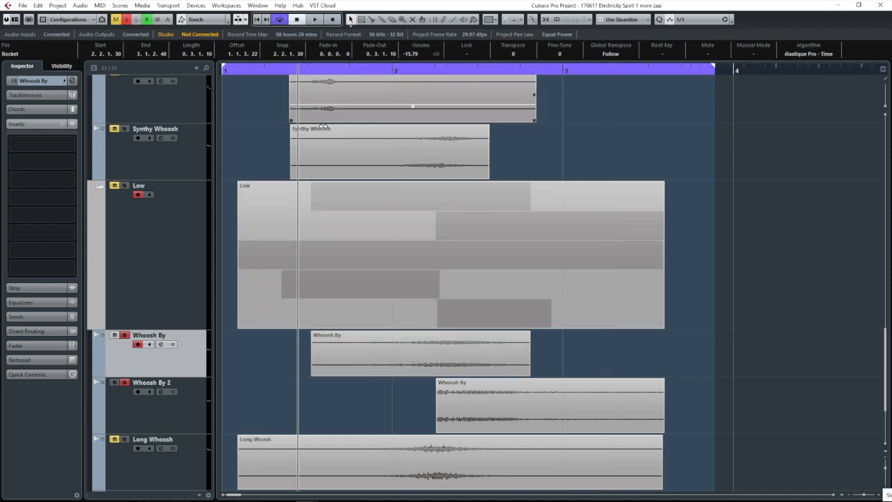
scroll(363, 209, "down", 3)
scroll(409, 299, "up", 1)
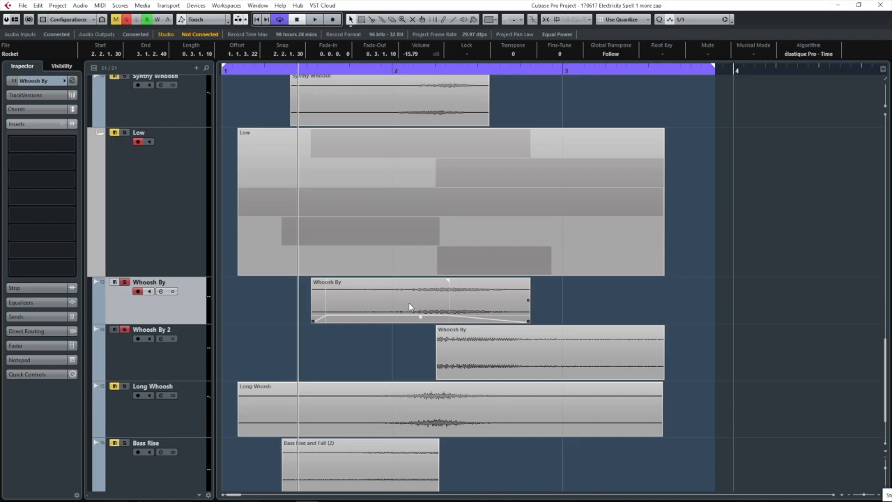
scroll(397, 200, "up", 4)
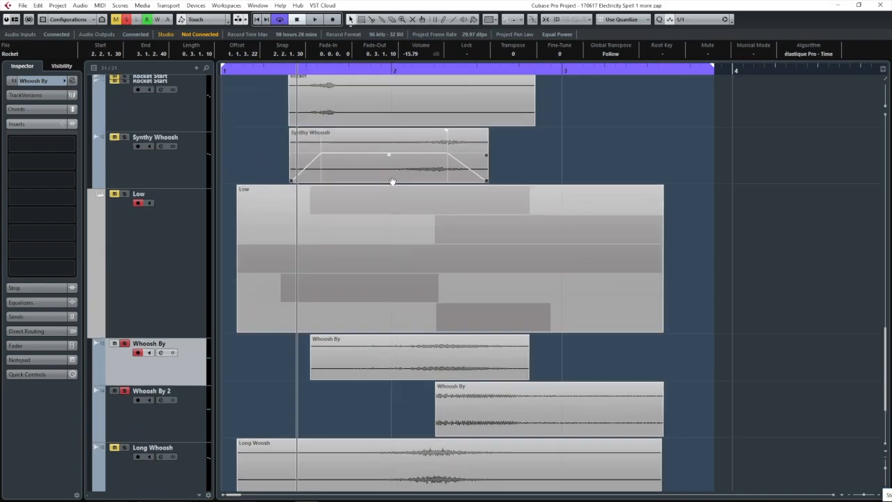
scroll(397, 180, "down", 4)
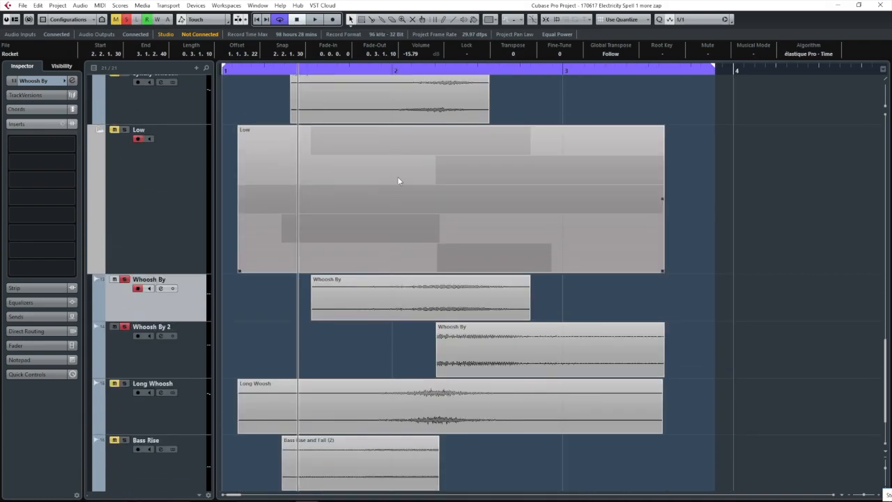
right_click(711, 339)
left_click(703, 338)
scroll(702, 335, "down", 1)
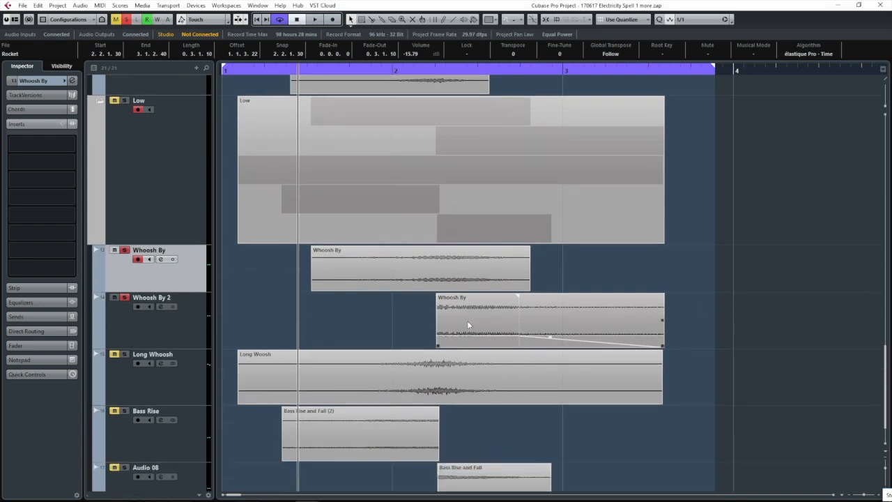
- Switch the solo from both Whoosh By tracks to Long Whoosh, select it, play it from its clip's start, and examine its fades
left_click(124, 251)
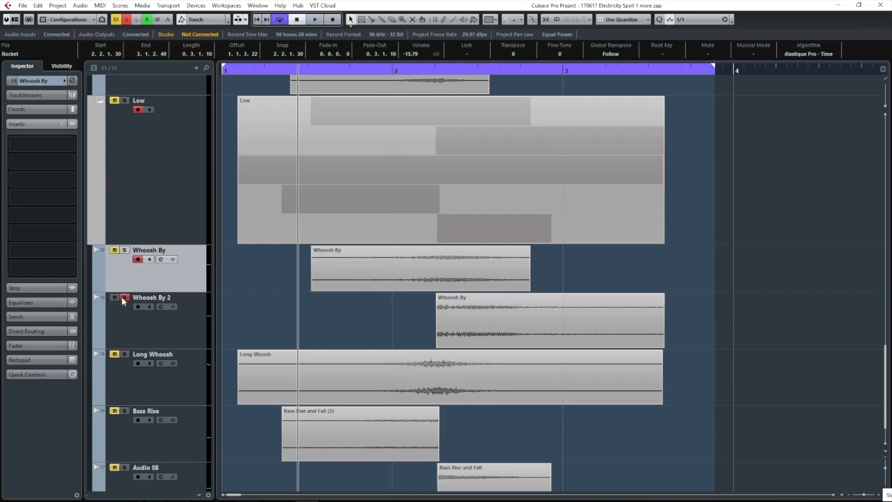
left_click(124, 298)
left_click(124, 354)
scroll(300, 348, "down", 1)
left_click(235, 70)
key("space")
left_click(170, 354)
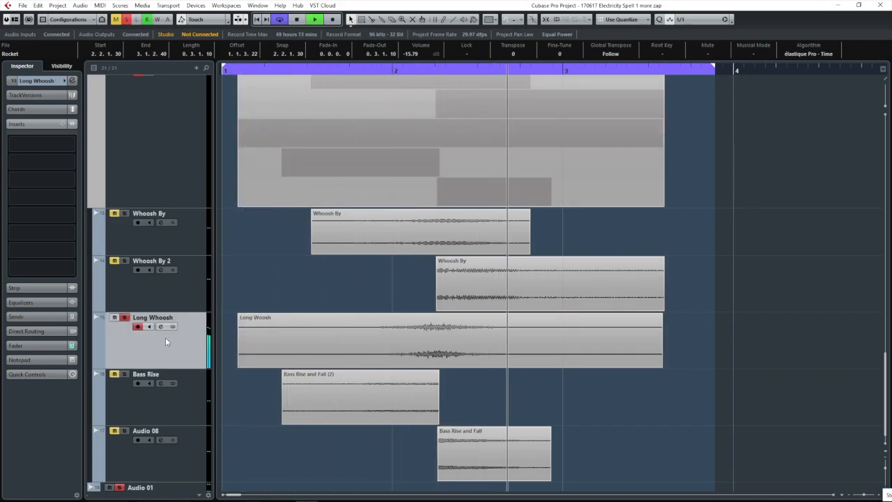
key("space")
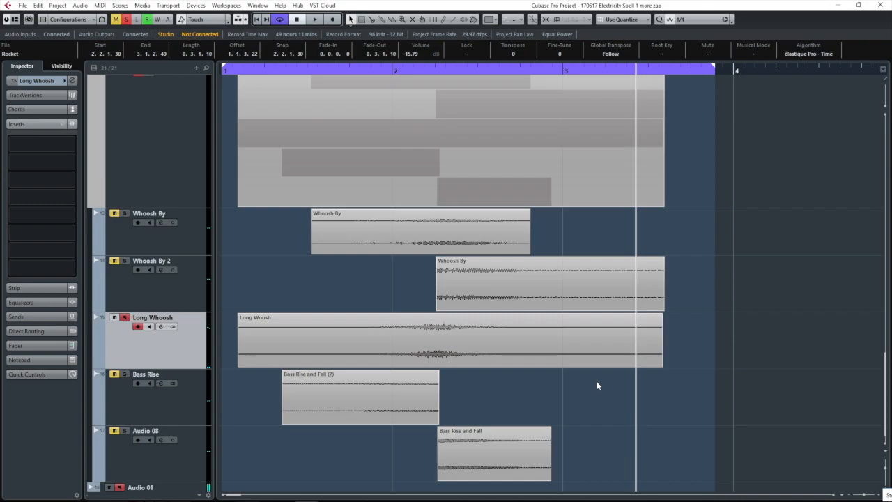
mouse_move(556, 358)
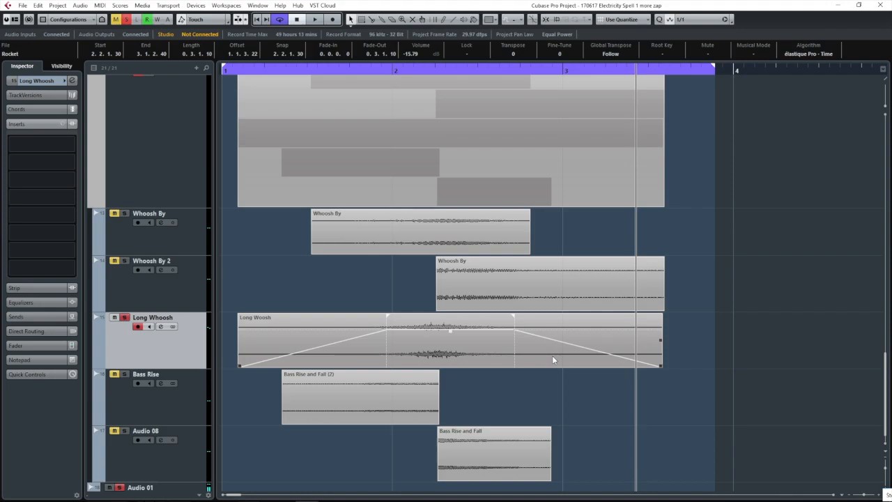
- Switch the solo from Long Whoosh to the Bass Rise and Audio 08 tracks and play them together
scroll(453, 350, "down", 1)
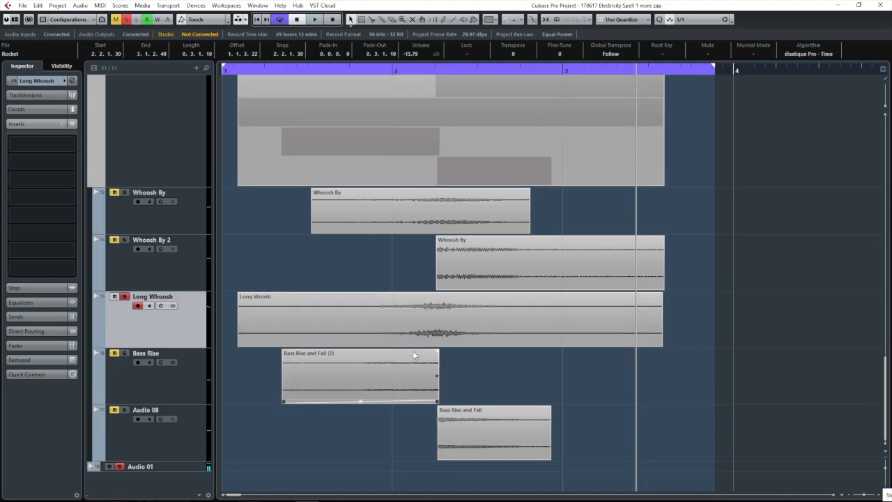
scroll(348, 327, "up", 2)
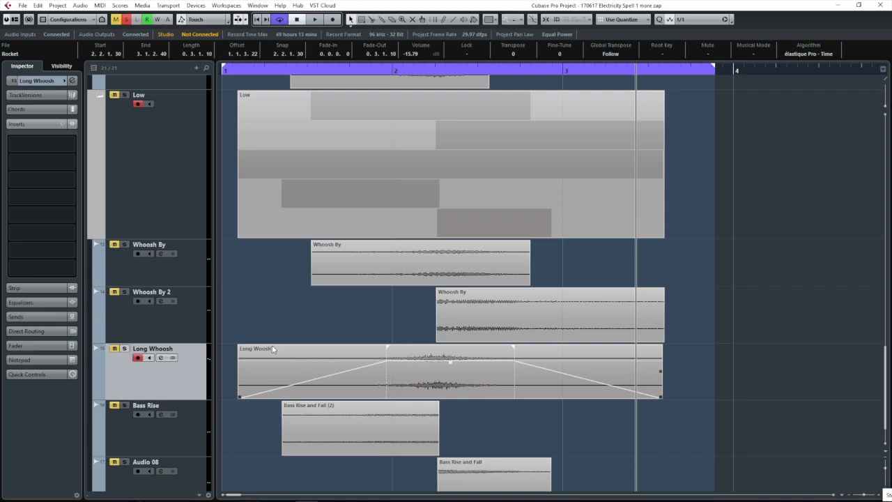
left_click(124, 456)
key("space")
scroll(672, 383, "down", 2)
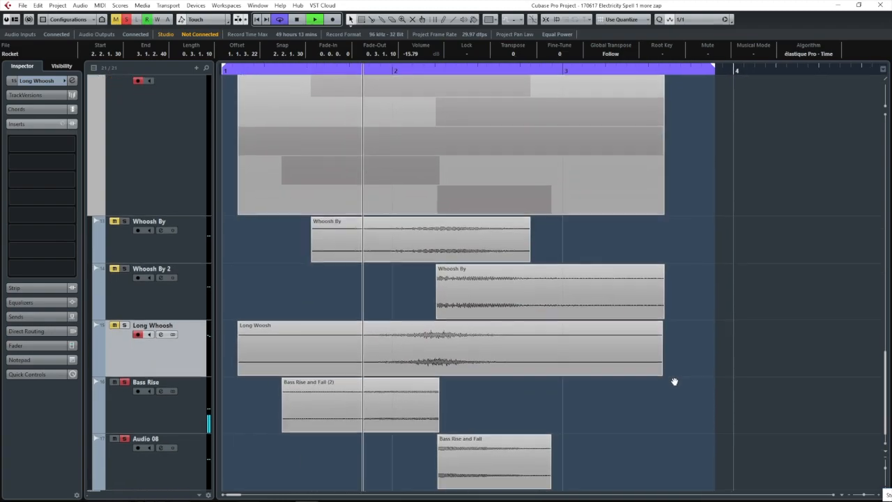
scroll(674, 379, "up", 1)
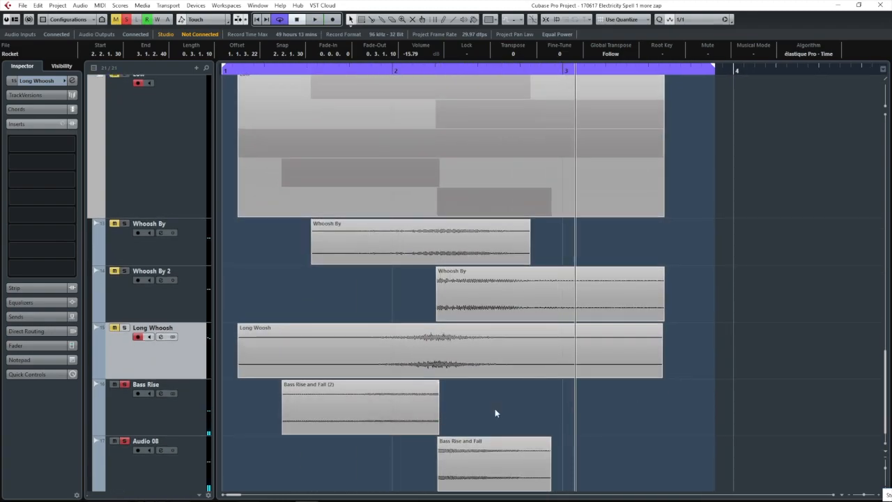
scroll(536, 404, "down", 1)
scroll(535, 399, "up", 1)
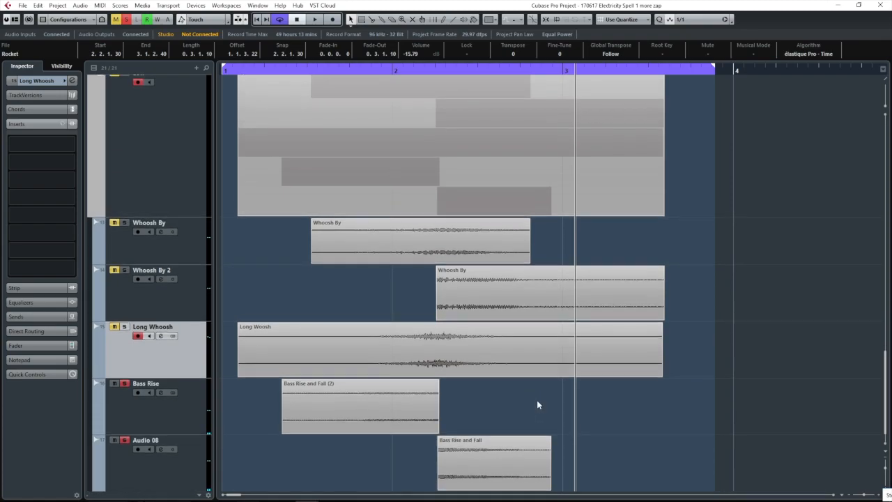
- Copy the Bass Rise and Fall clip from Audio 08 onto the Bass Rise track just before bar 3 and reverse the copy
left_click(460, 451)
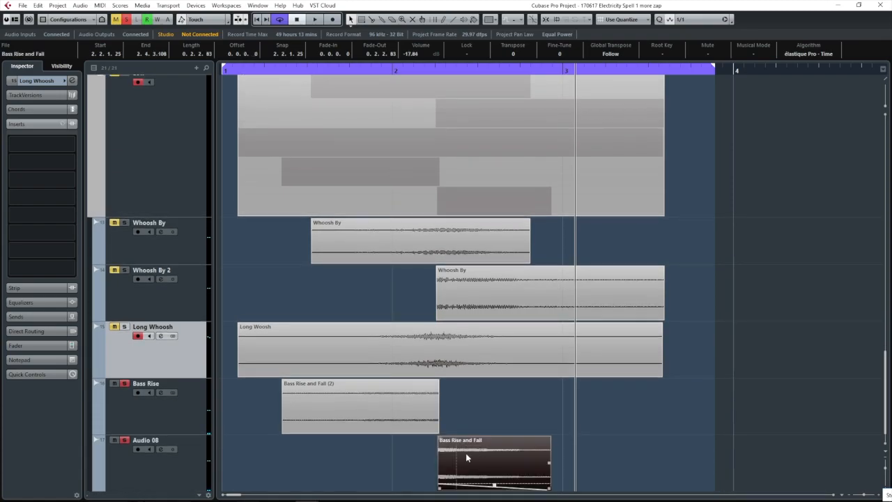
left_click_drag(465, 453, 573, 410)
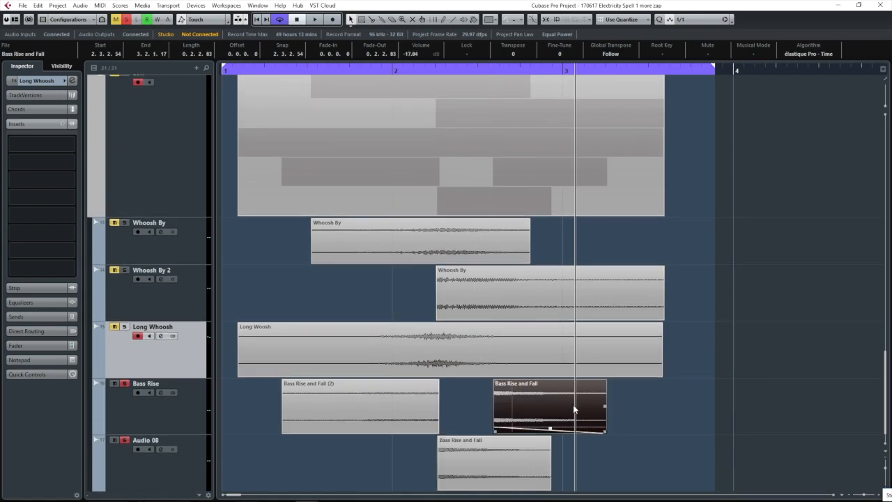
left_click(80, 5)
mouse_move(80, 18)
left_click(149, 127)
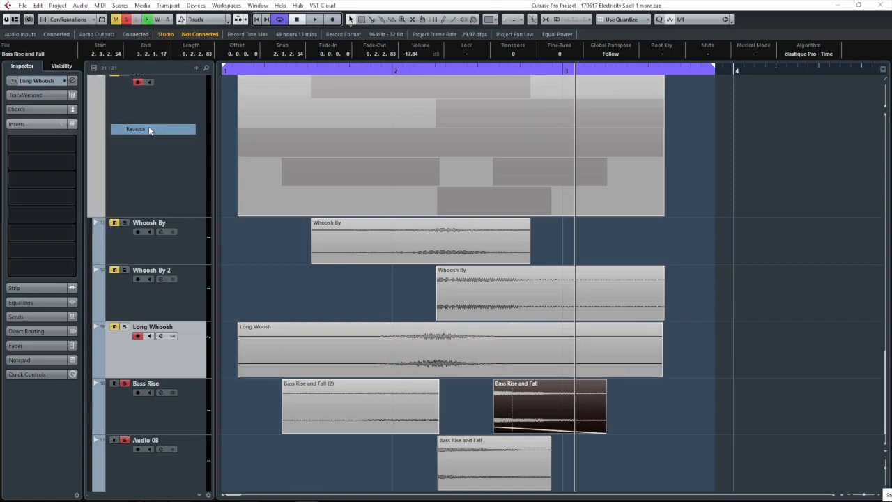
left_click(454, 279)
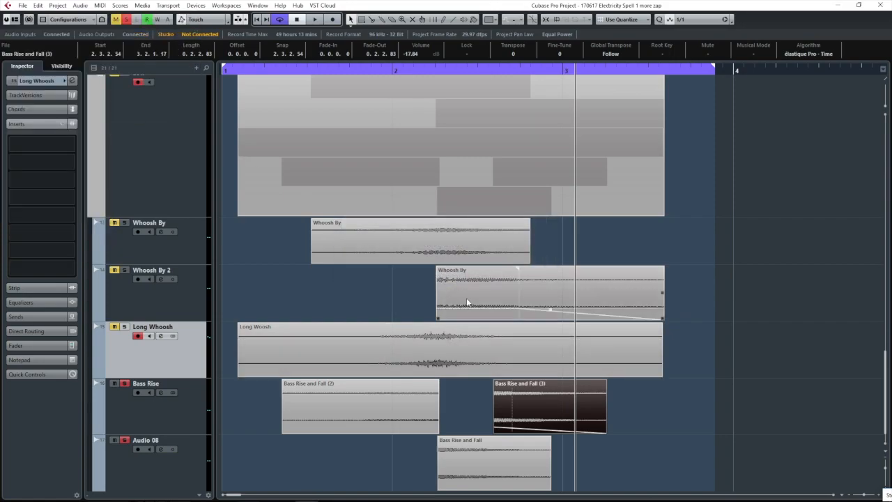
- Set the reversed copy's fade-in to about 0.2.1.118 and its fade-out to about 0.0.0.7, and delete the copy
left_click_drag(494, 381, 607, 388)
left_click_drag(495, 381, 603, 383)
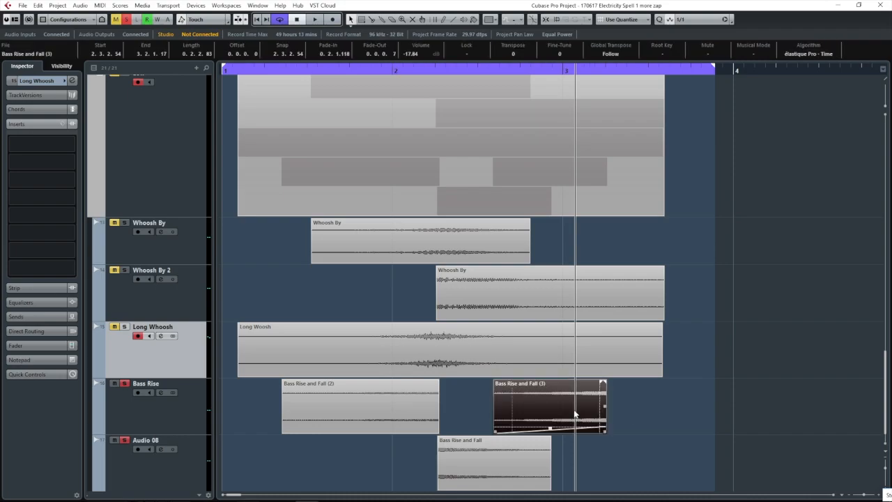
key("Delete")
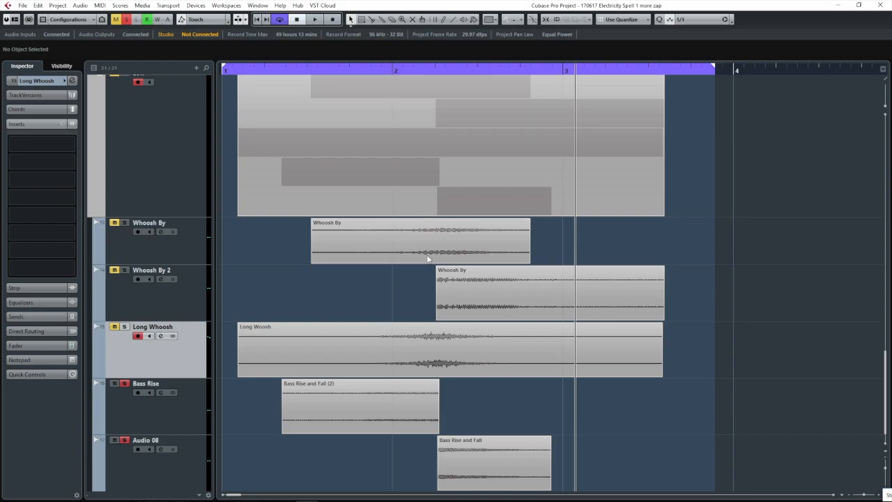
left_click_drag(599, 386, 599, 384)
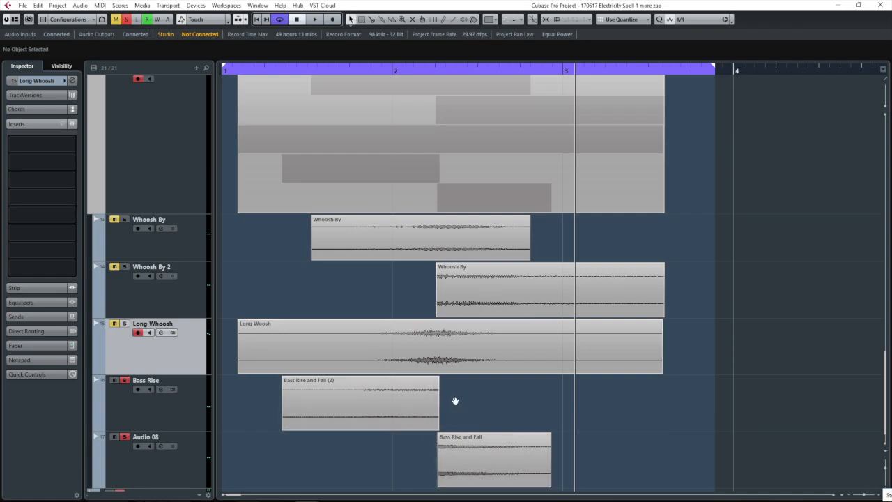
left_click_drag(454, 400, 454, 403)
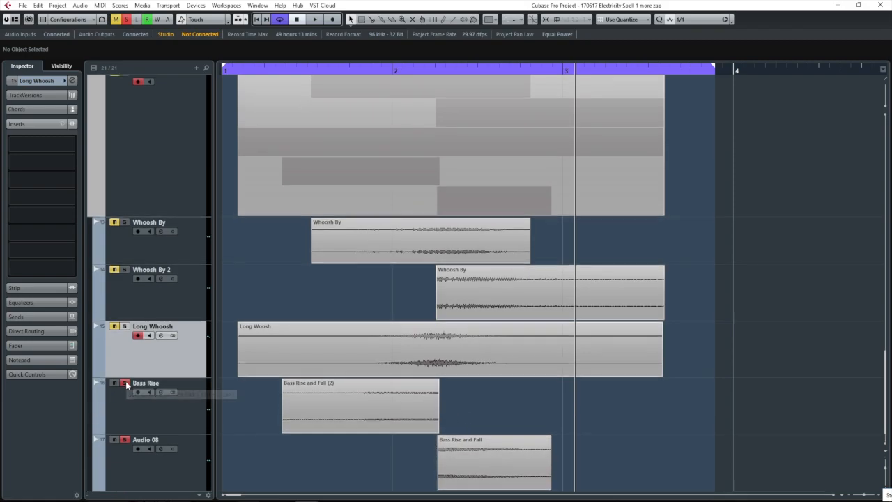
- Collapse the Low, Mid and High folder tracks so that their individual layer tracks are hidden
scroll(148, 354, "up", 4)
scroll(148, 354, "up", 1)
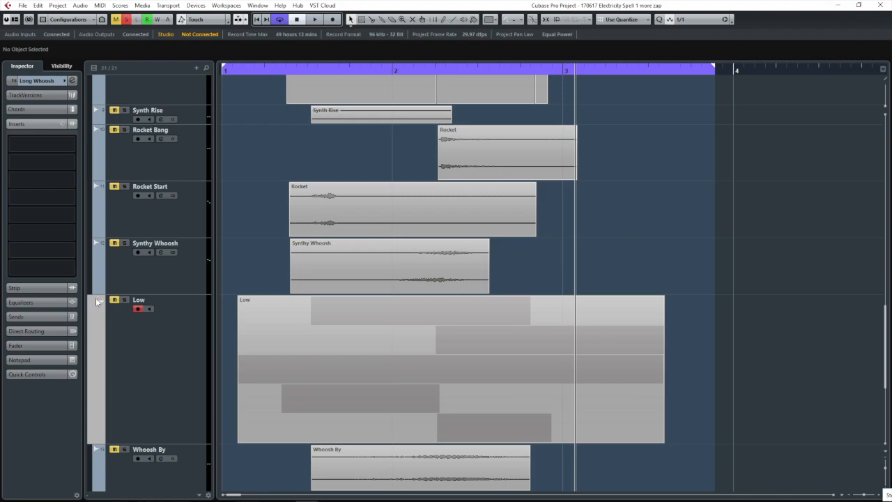
left_click(100, 301)
scroll(112, 353, "up", 8)
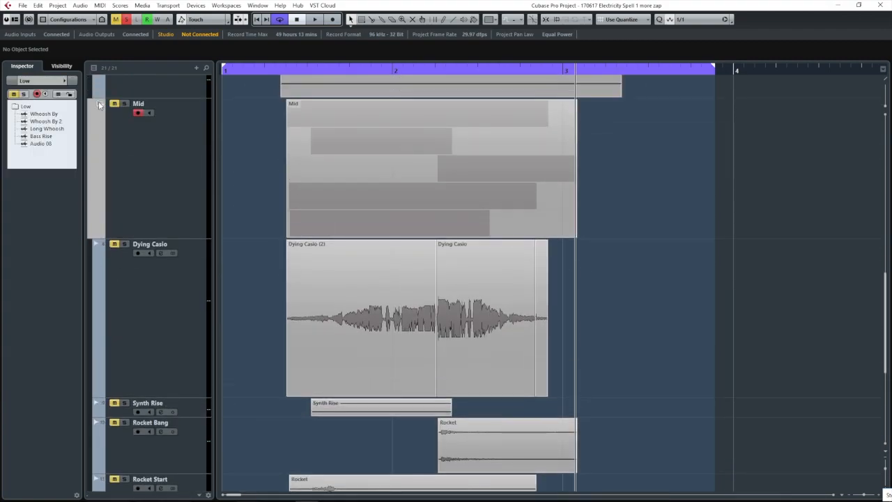
scroll(100, 106, "up", 10)
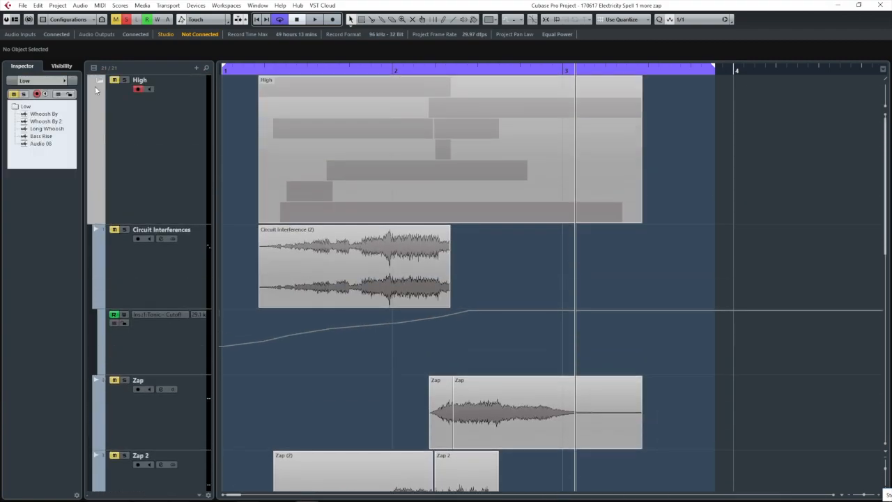
left_click(99, 80)
- Solo the High, Mid and Low folder tracks together
left_click(119, 80)
left_click(119, 229)
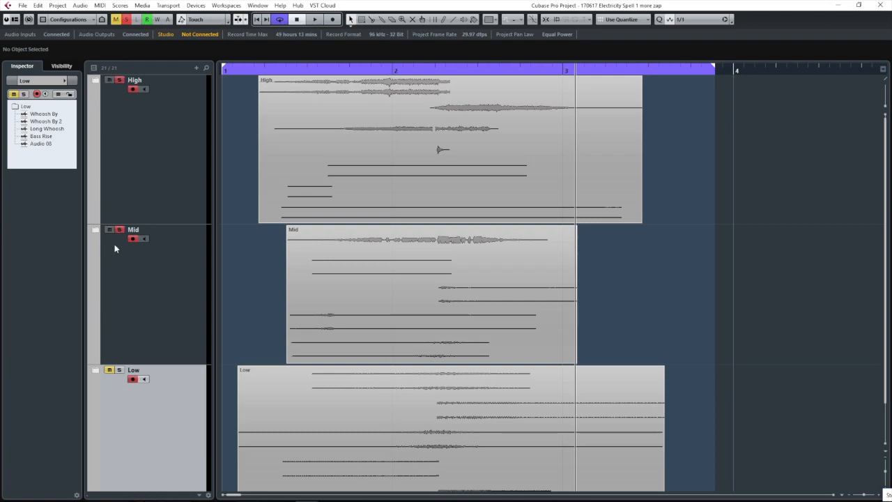
left_click(110, 370)
left_click(119, 370)
- Play the three soloed groups together from just after the start of bar 1 and stop playback past the end of the Low group
left_click(243, 70)
key("space")
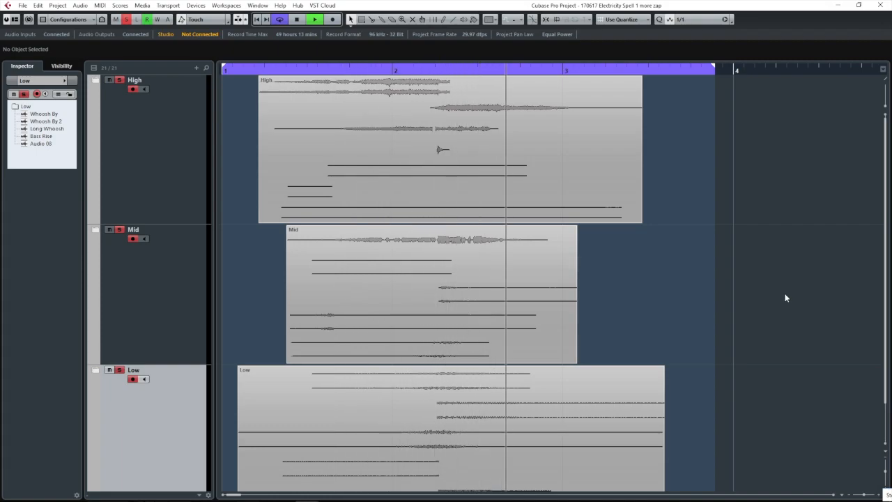
key("space")
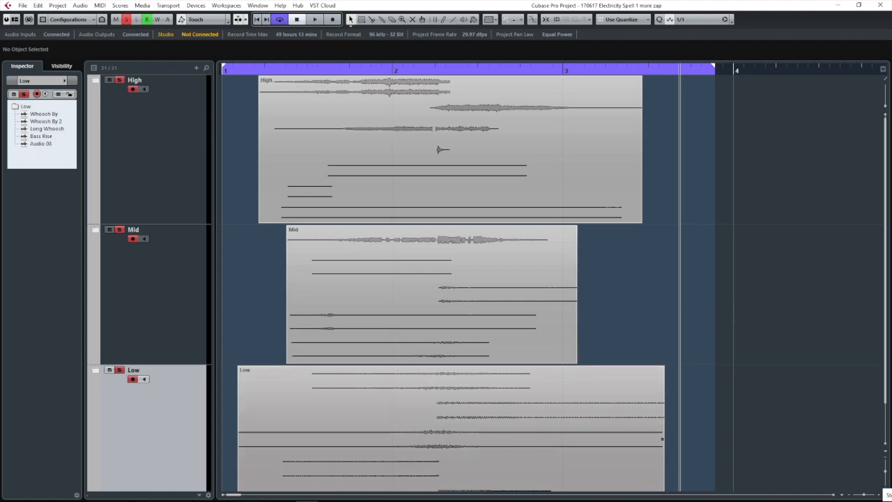